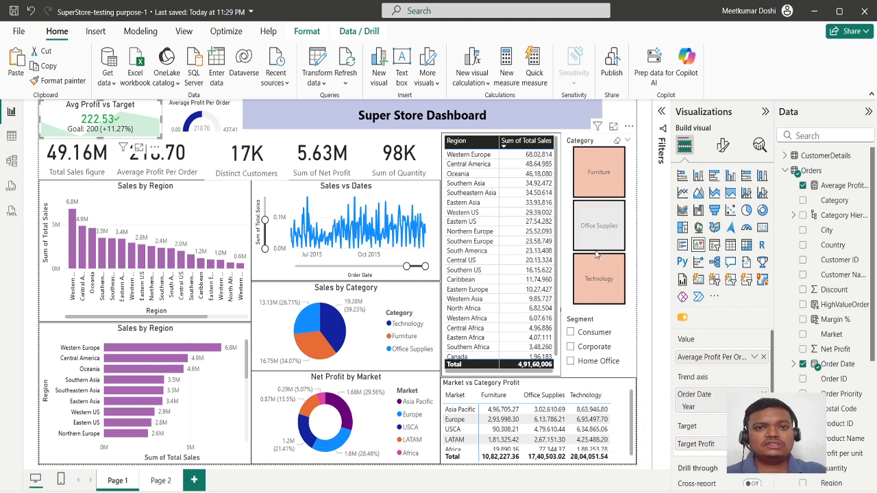
# Switch to the SuperStore report in Power BI, show its table data and expand the Orders table's fields
pyautogui.hotkey('alt', 'Tab')
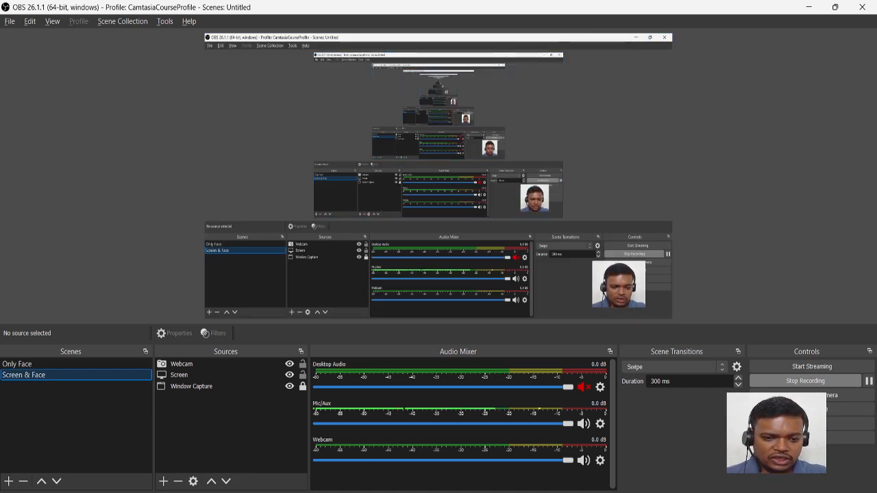
pyautogui.moveTo(223, 488)
pyautogui.click(170, 457)
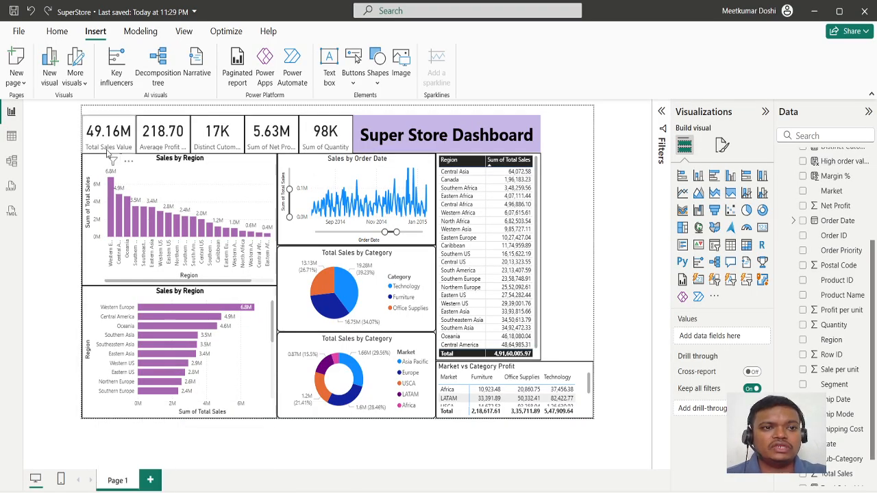
pyautogui.click(11, 136)
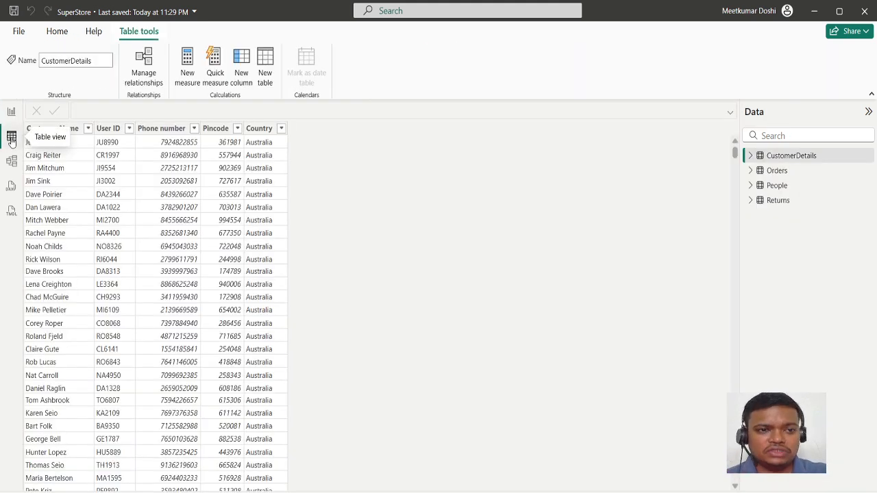
pyautogui.click(11, 161)
pyautogui.click(12, 137)
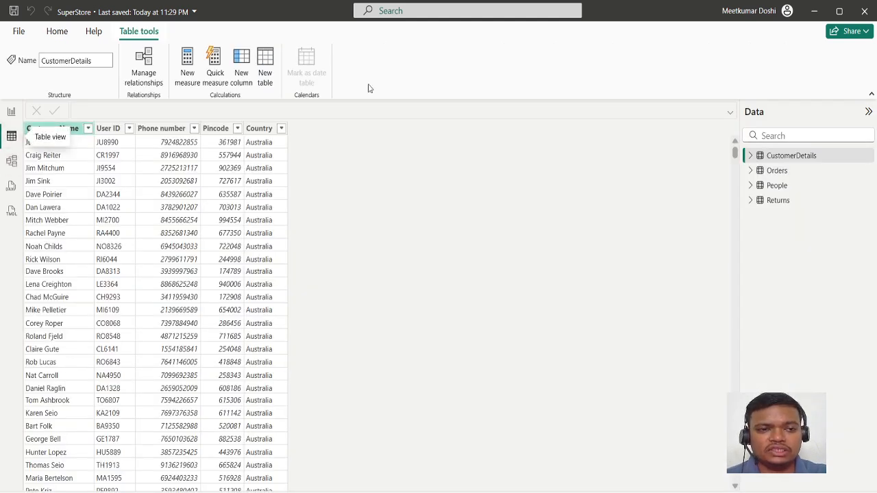
pyautogui.click(751, 171)
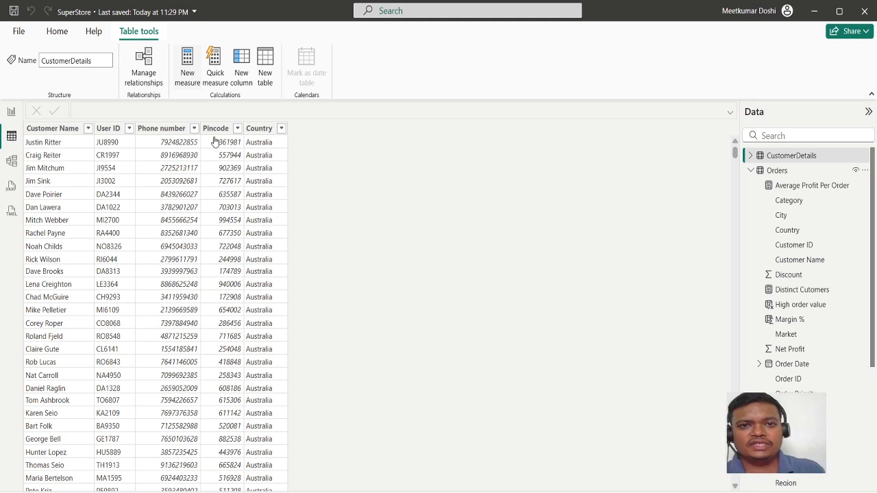
pyautogui.click(200, 64)
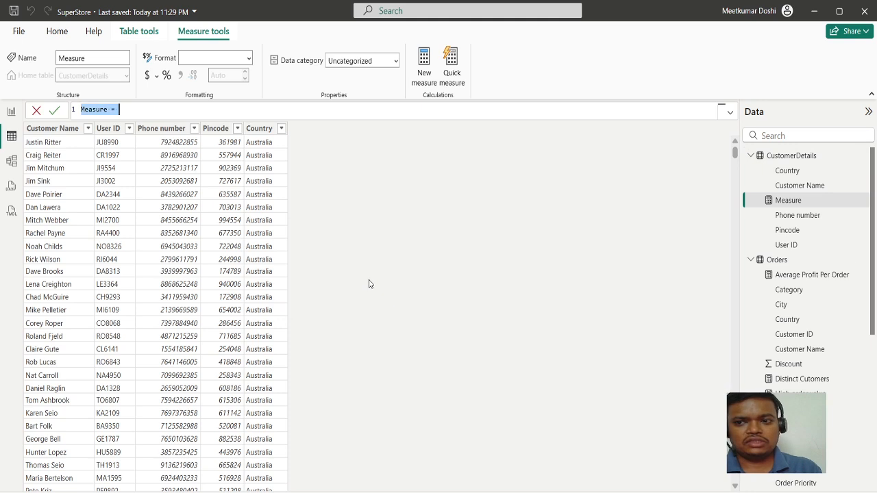
pyautogui.click(780, 203)
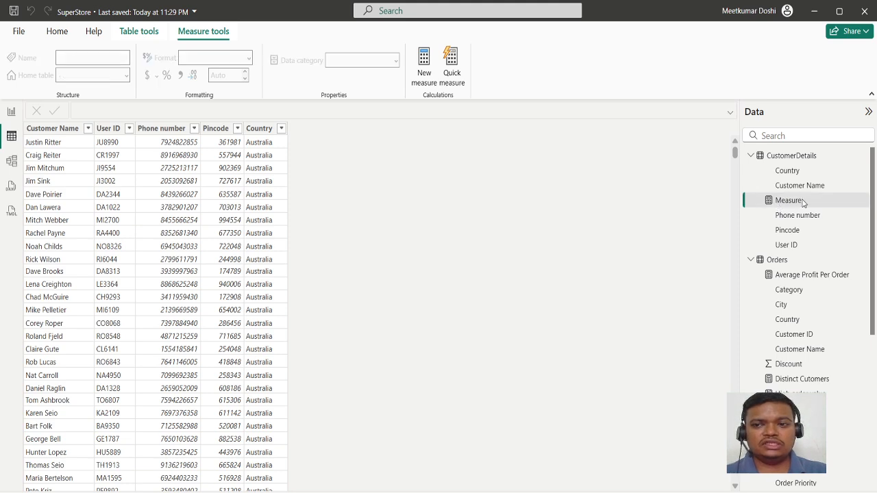
pyautogui.press('Delete')
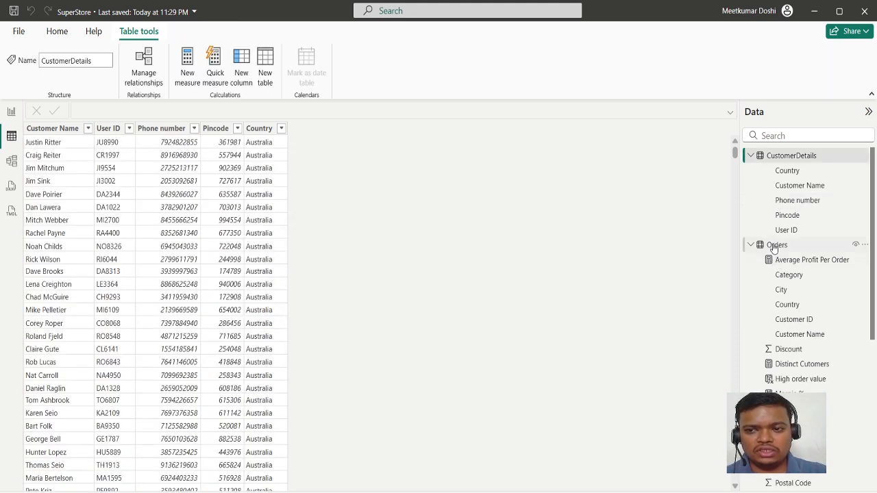
# Create a measure in the Orders table with the formula Target Order Value = 200
pyautogui.click(776, 245)
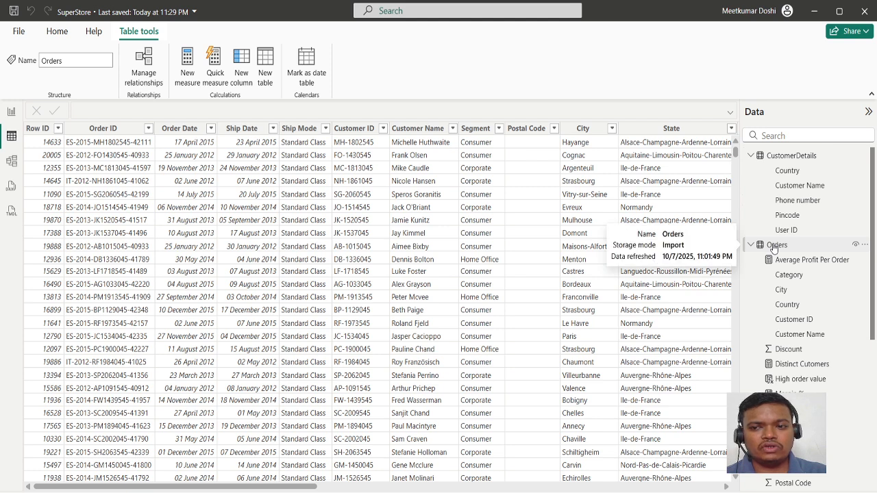
pyautogui.rightClick(774, 248)
pyautogui.press('Escape')
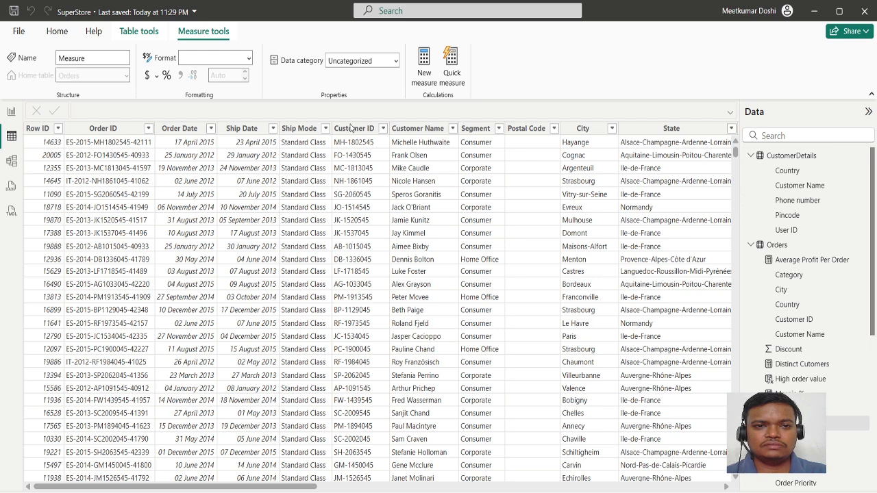
pyautogui.write('Target Order Value = 200')
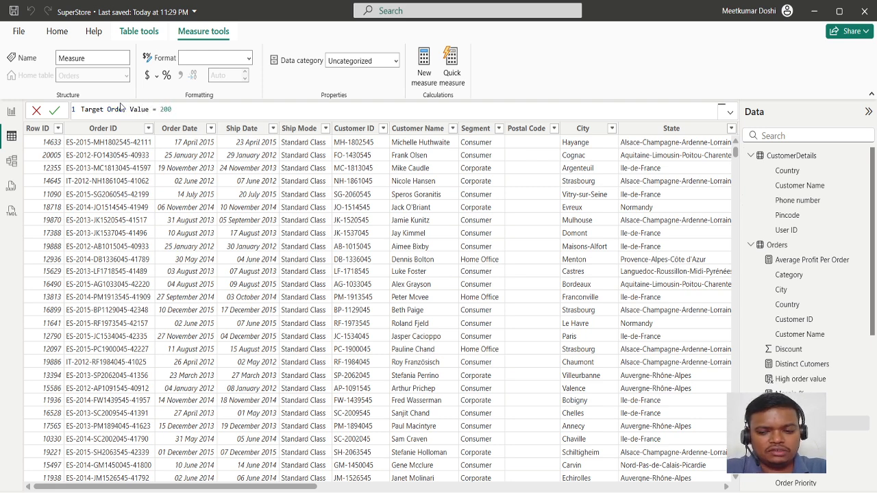
pyautogui.press('Return')
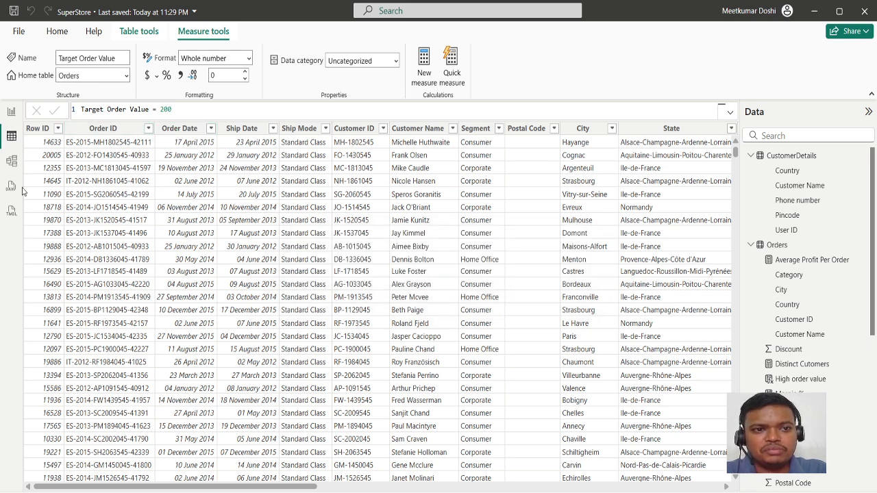
# Add a KPI visual to the report page with Average Profit Per Order as its value
pyautogui.click(12, 111)
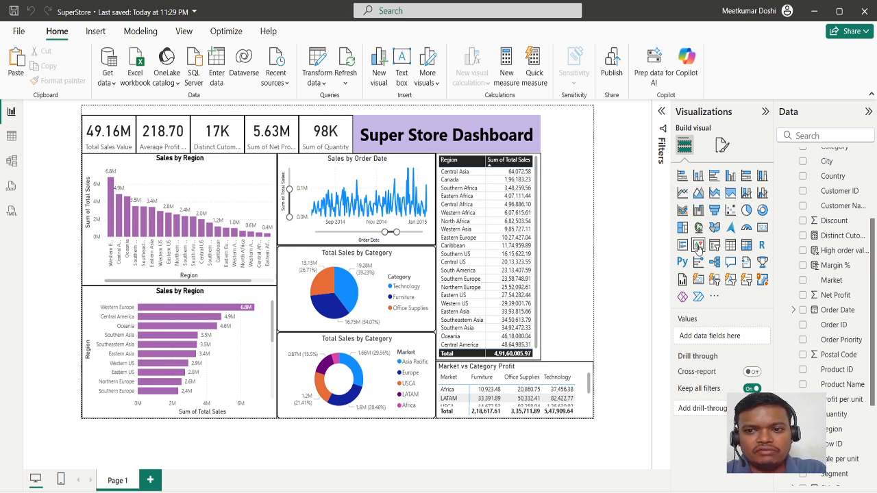
pyautogui.click(699, 247)
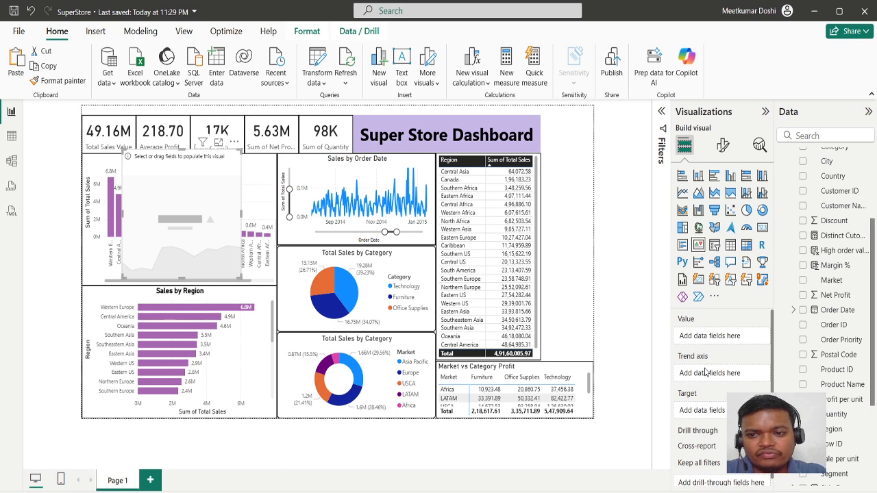
pyautogui.scroll(-1, 705, 371)
pyautogui.scroll(1, 706, 342)
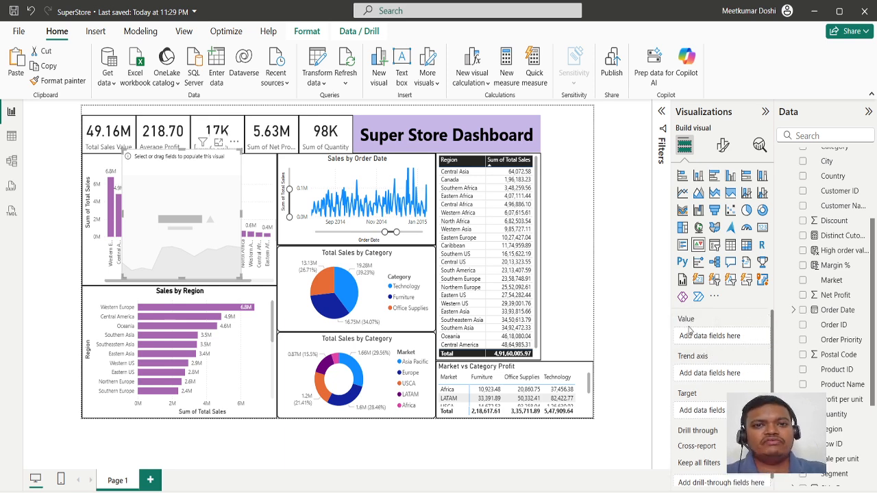
pyautogui.scroll(-2, 850, 337)
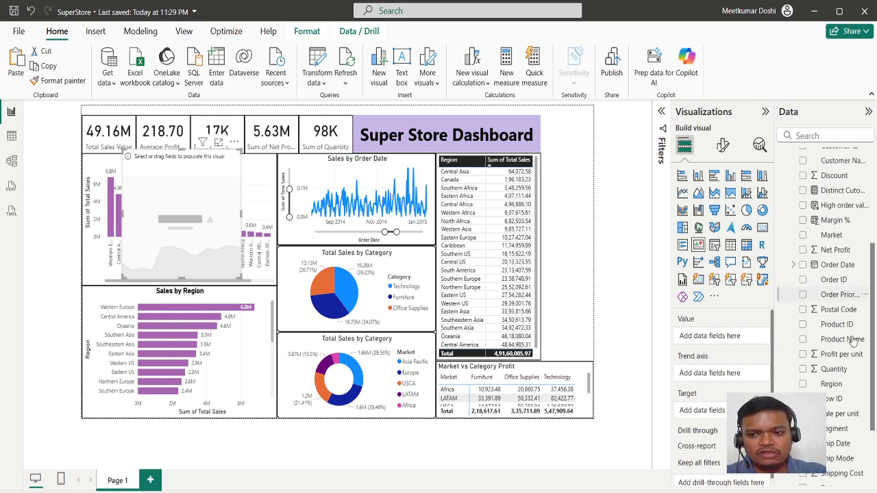
pyautogui.scroll(5, 850, 328)
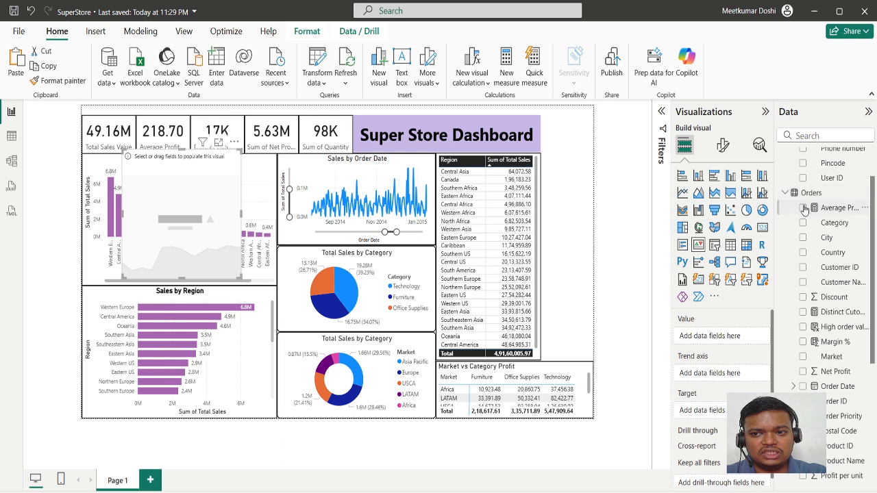
pyautogui.click(803, 208)
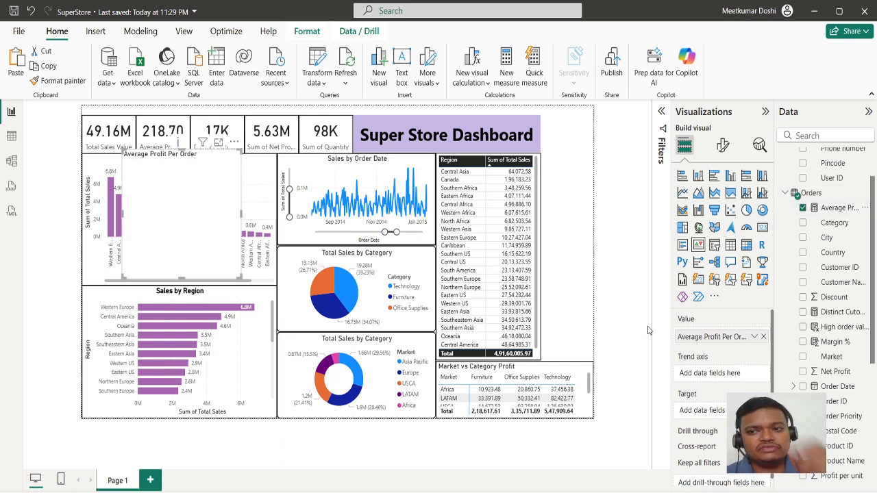
# Set the KPI's trend axis to Year from the Order Date hierarchy
pyautogui.scroll(-4, 837, 384)
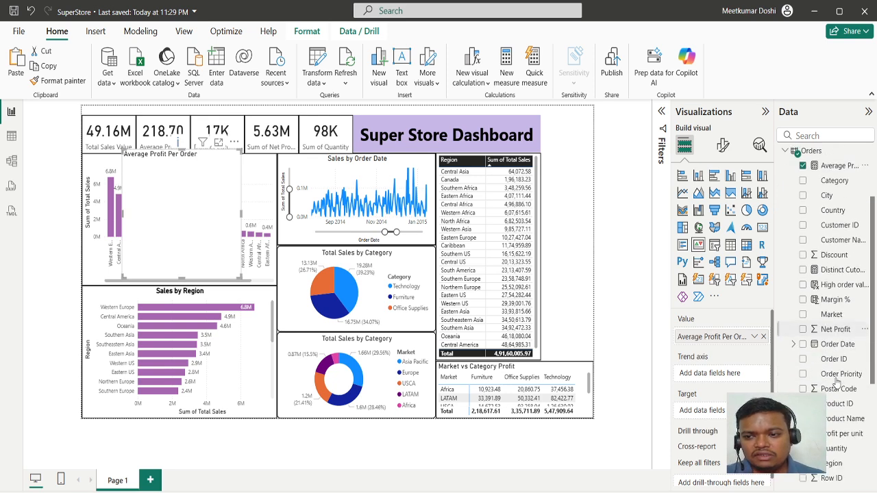
pyautogui.scroll(-3, 837, 384)
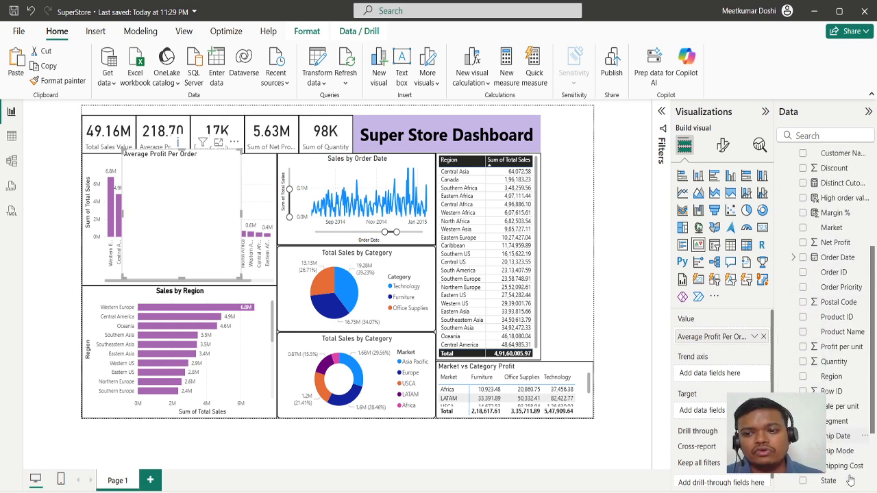
pyautogui.scroll(1, 808, 354)
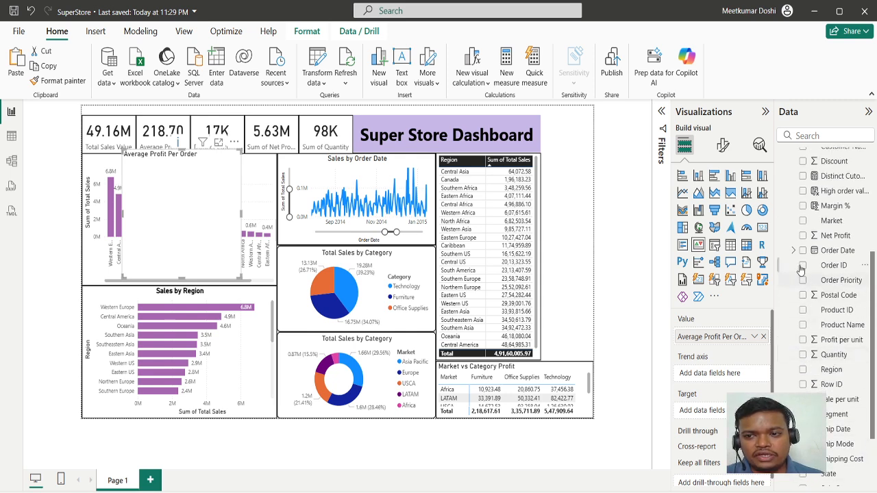
pyautogui.click(793, 251)
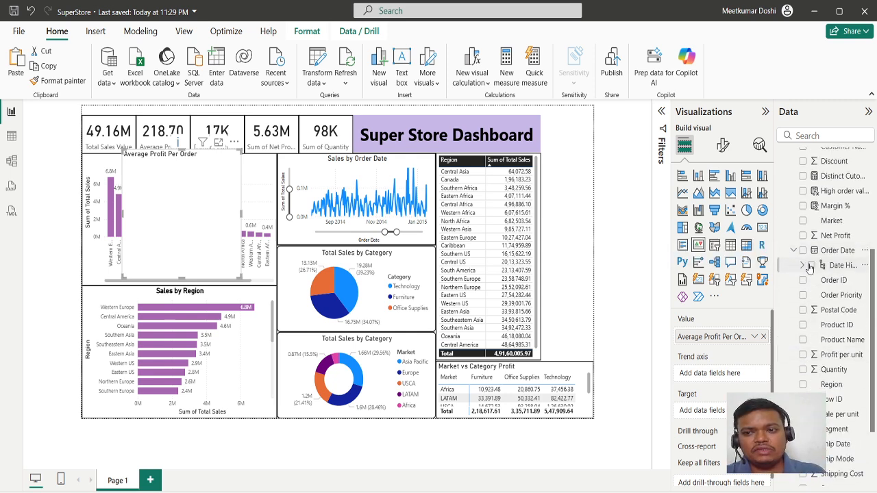
pyautogui.click(801, 266)
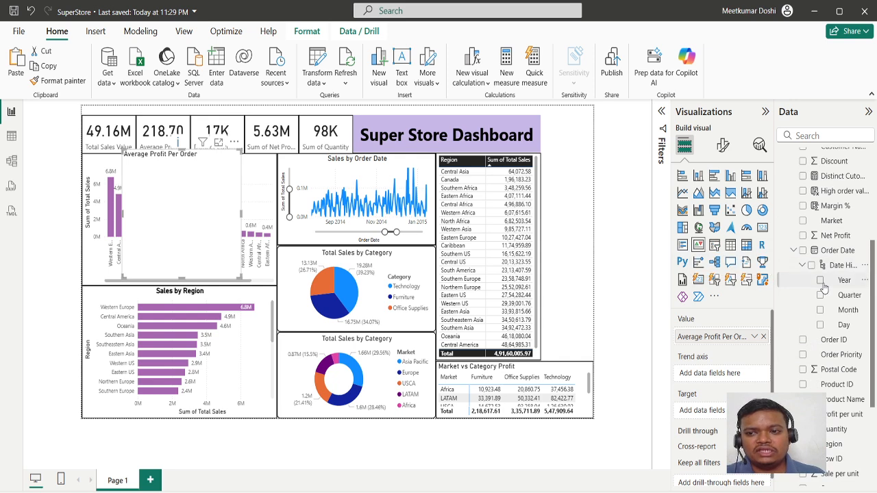
pyautogui.click(820, 280)
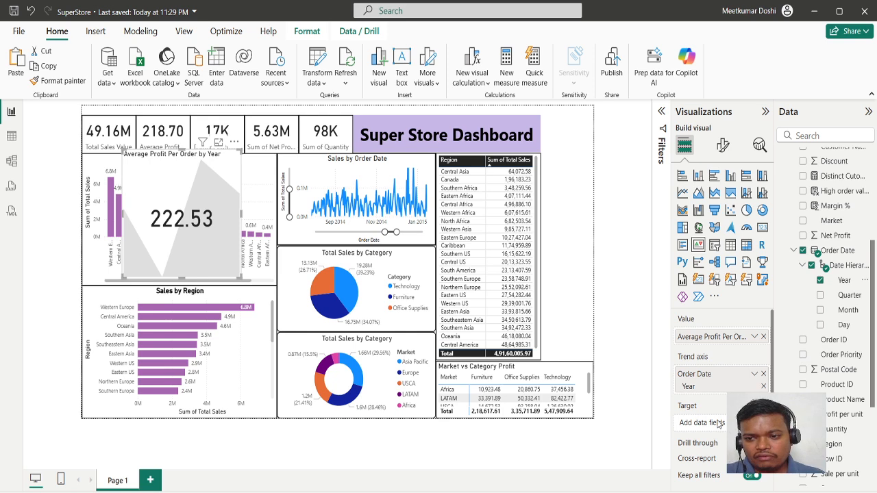
# Use the Target Order Value measure as the KPI's target
pyautogui.scroll(-3, 873, 397)
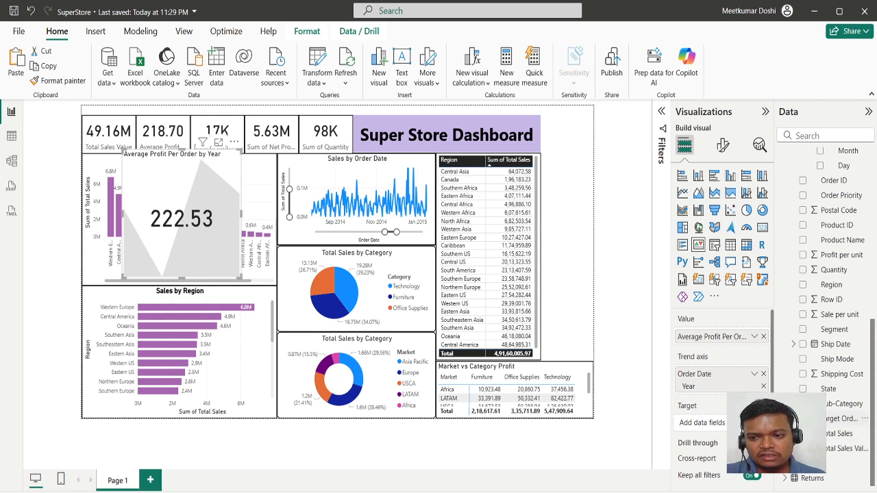
pyautogui.click(832, 424)
pyautogui.moveTo(732, 421); pyautogui.dragTo(727, 429)
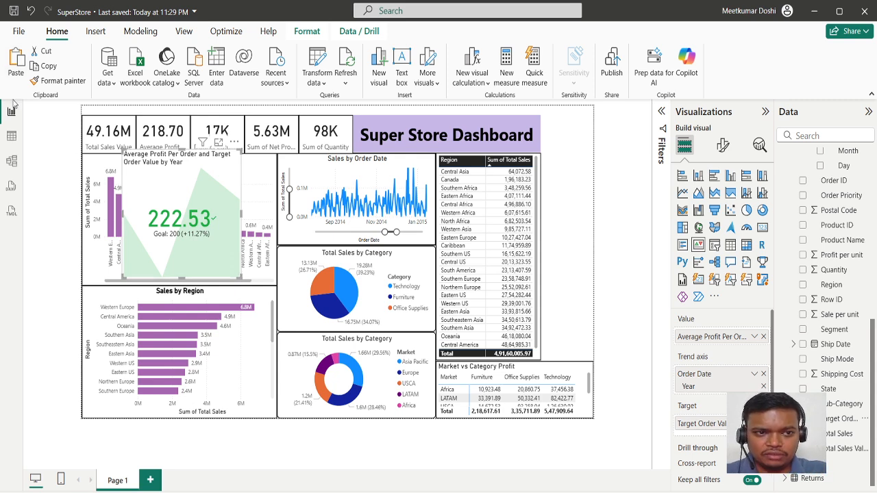
# Change the Target Order Value measure to 250 and return to the report page to check the KPI
pyautogui.click(19, 139)
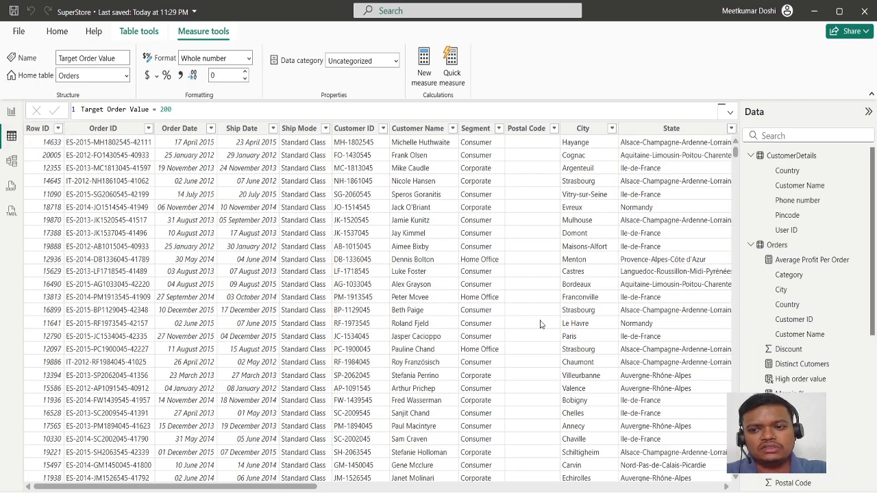
pyautogui.scroll(-5, 791, 480)
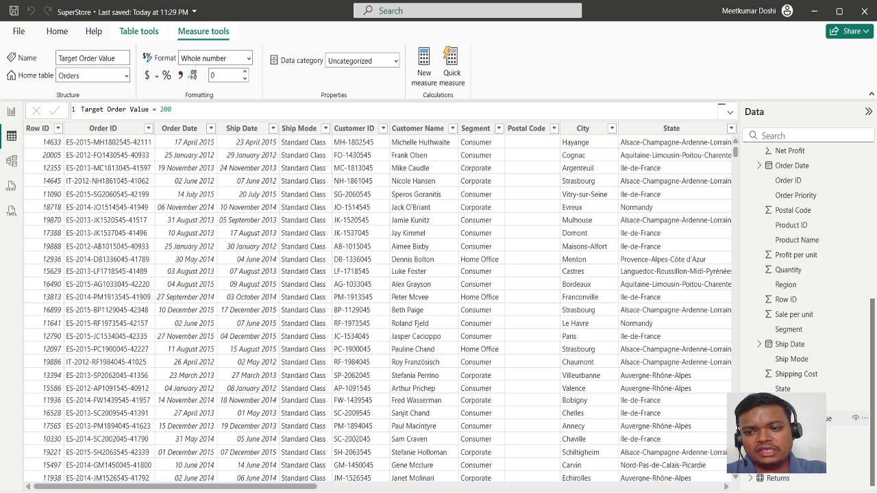
pyautogui.doubleClick(177, 108)
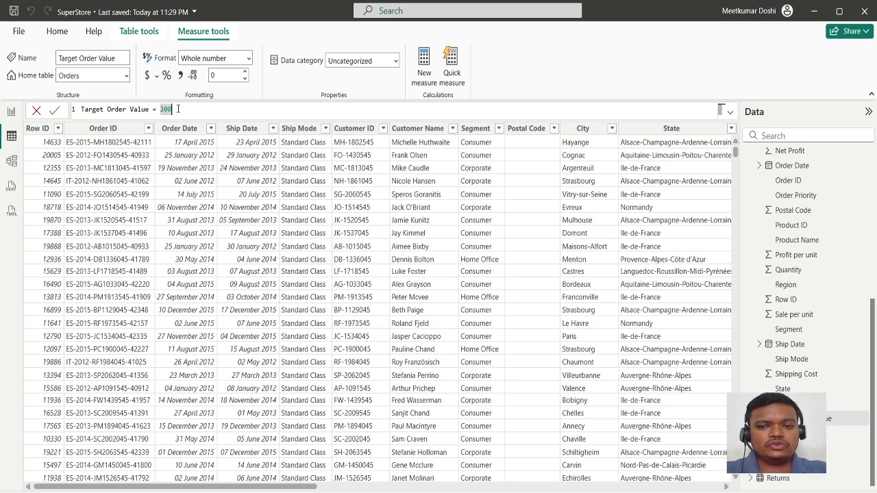
pyautogui.write('2')
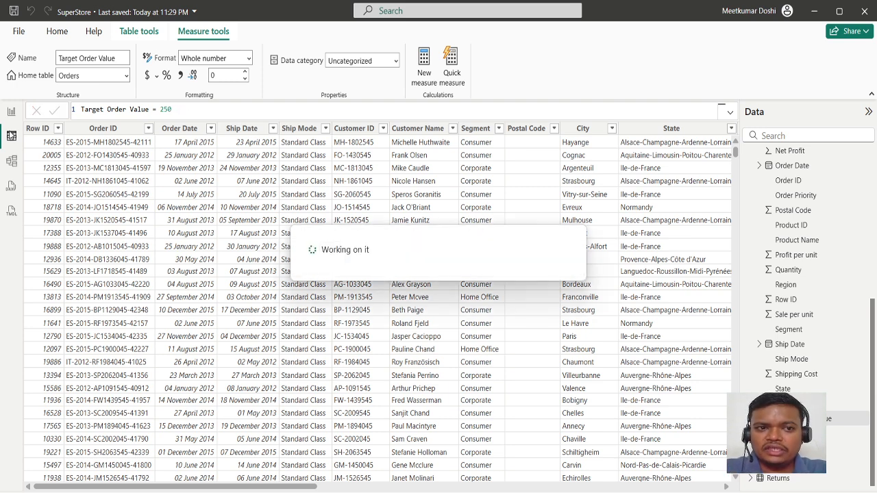
pyautogui.click(11, 112)
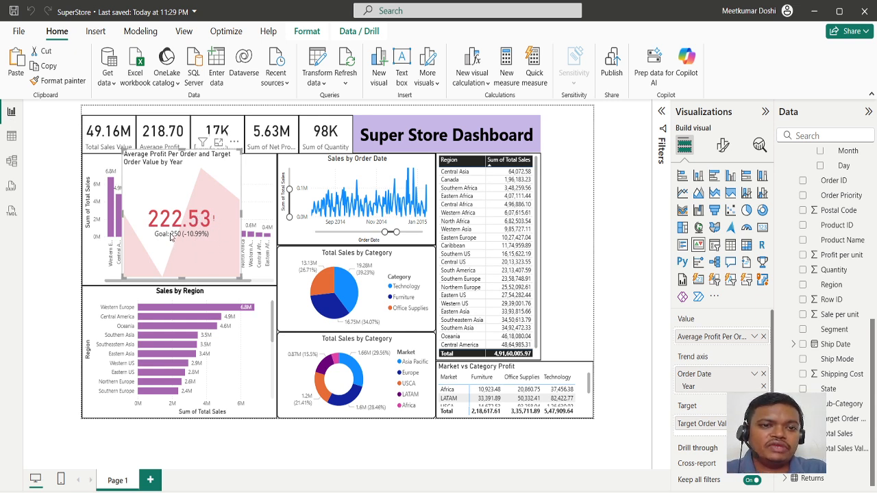
# Set the Target Order Value measure back to 200 and return to the report page
pyautogui.click(11, 139)
pyautogui.click(172, 109)
pyautogui.press('BackSpace')
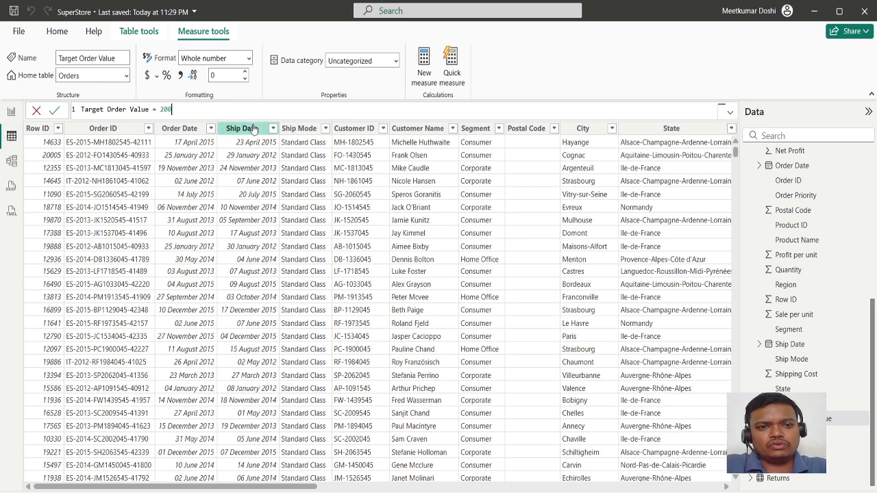
pyautogui.press('Return')
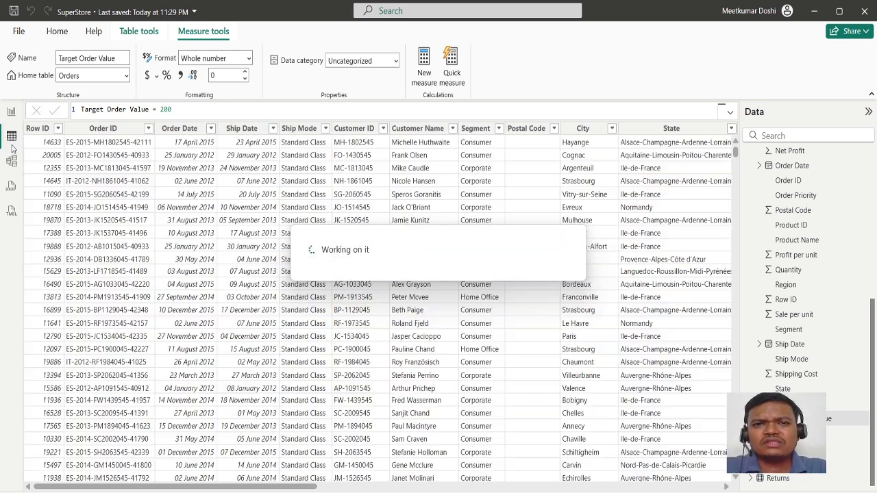
pyautogui.click(12, 111)
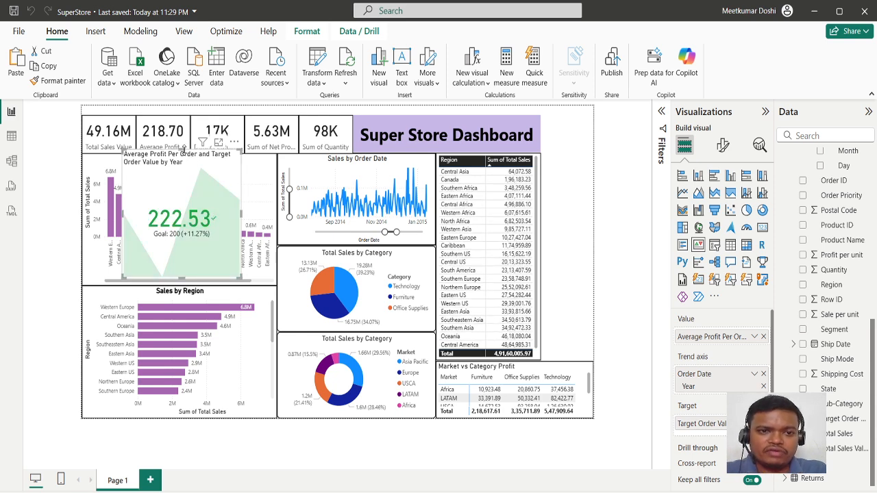
# Shrink the KPI visual so it covers only a small part of the Sales by Region chart
pyautogui.moveTo(184, 187); pyautogui.dragTo(184, 208)
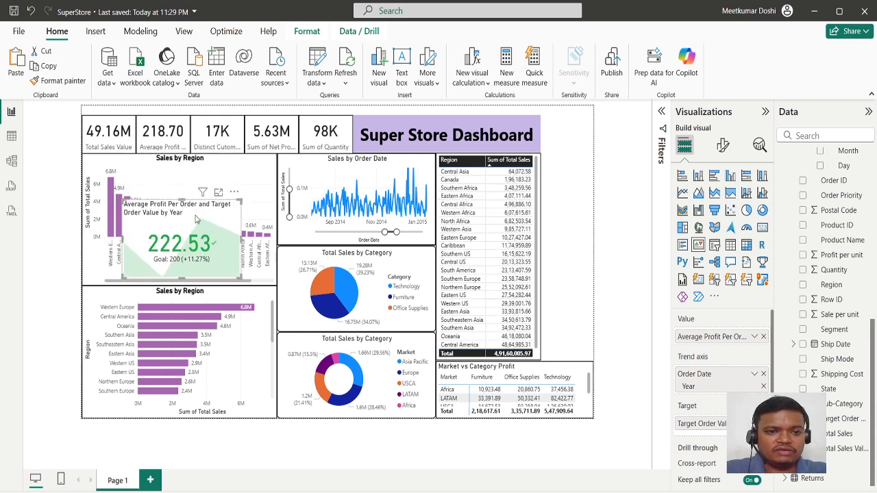
pyautogui.moveTo(126, 200); pyautogui.dragTo(157, 219)
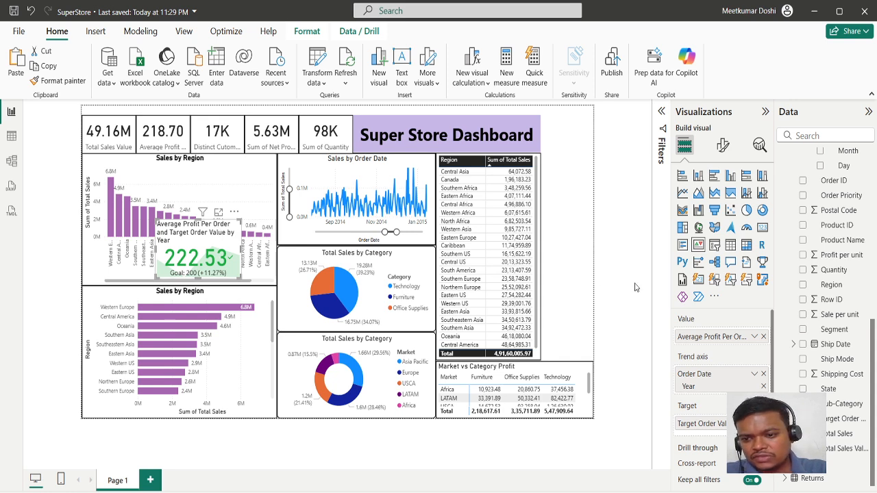
# Examine the KPI visual's target label and callout value formatting options
pyautogui.click(723, 145)
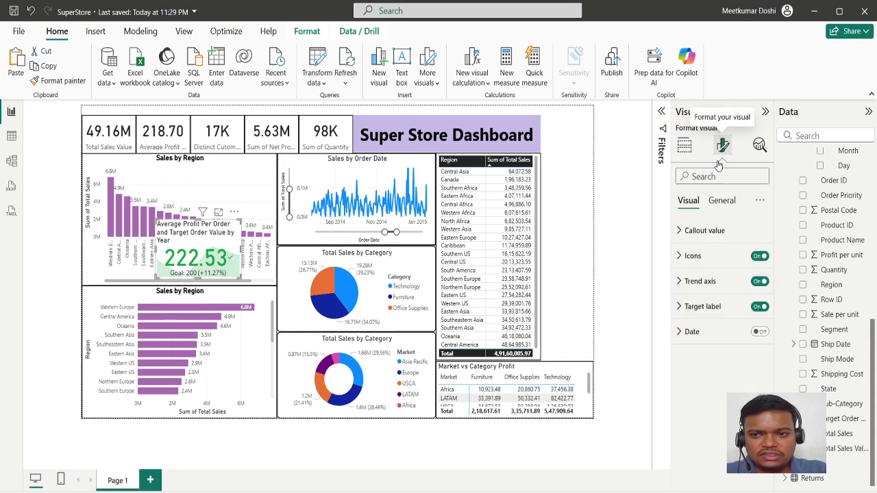
pyautogui.click(693, 306)
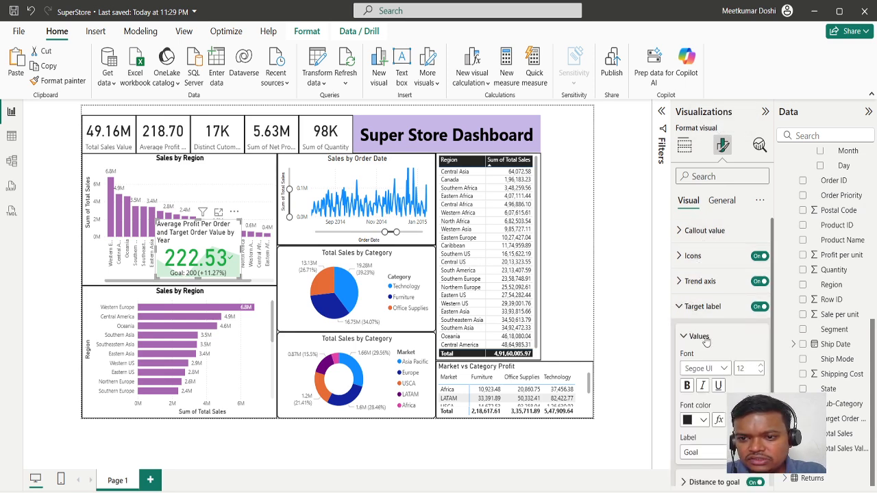
pyautogui.click(758, 309)
pyautogui.click(758, 309)
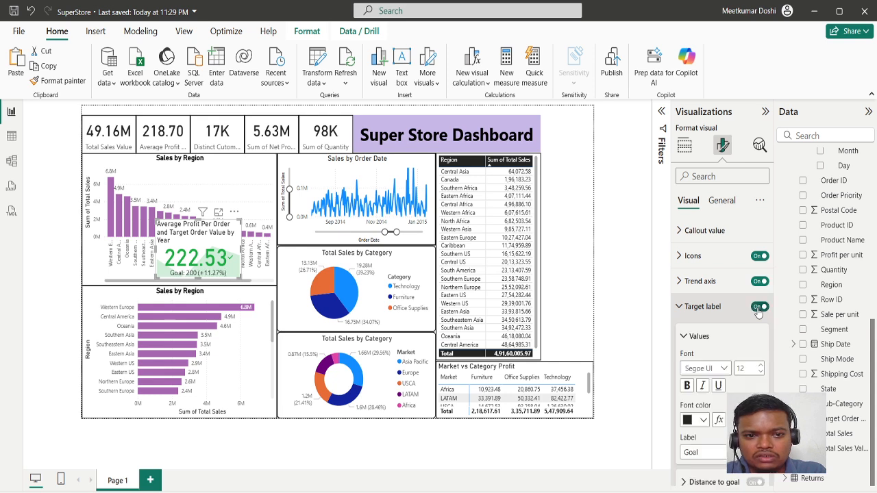
pyautogui.click(691, 306)
pyautogui.click(700, 232)
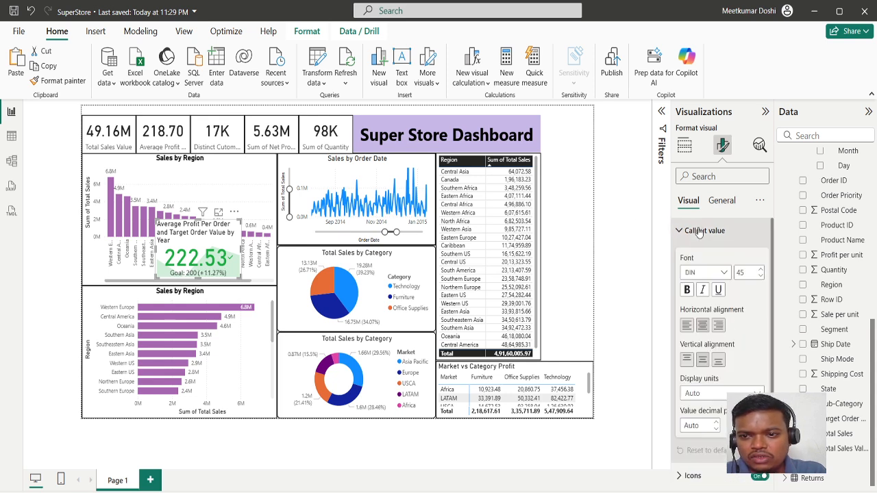
pyautogui.click(699, 231)
# Turn off the KPI visual's title and move the visual to the report page's upper-right corner
pyautogui.click(716, 202)
pyautogui.click(759, 255)
pyautogui.moveTo(235, 274); pyautogui.dragTo(252, 264)
pyautogui.moveTo(240, 225); pyautogui.dragTo(596, 59)
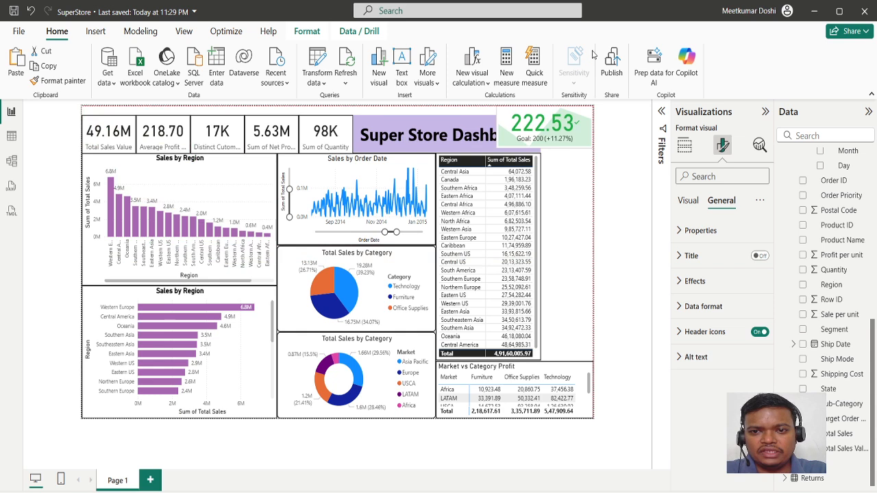
# Narrow the Super Store Dashboard title shape so it ends where the KPI visual begins
pyautogui.click(446, 134)
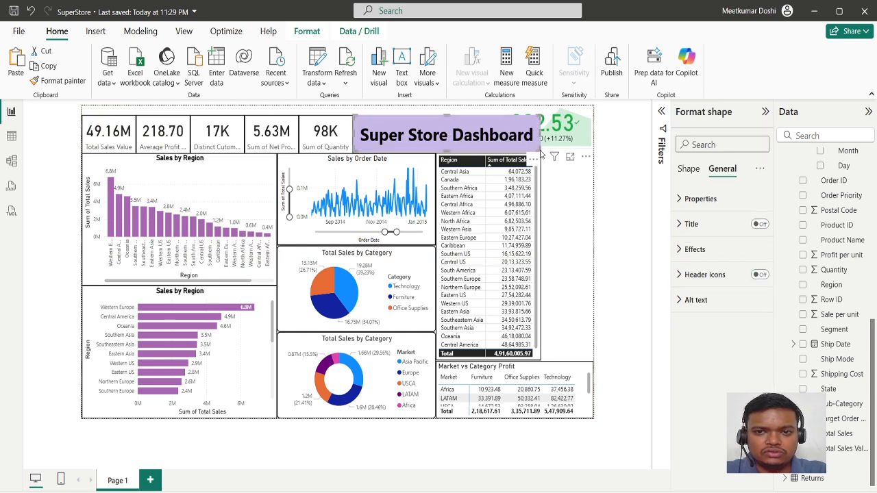
pyautogui.moveTo(538, 115); pyautogui.dragTo(496, 118)
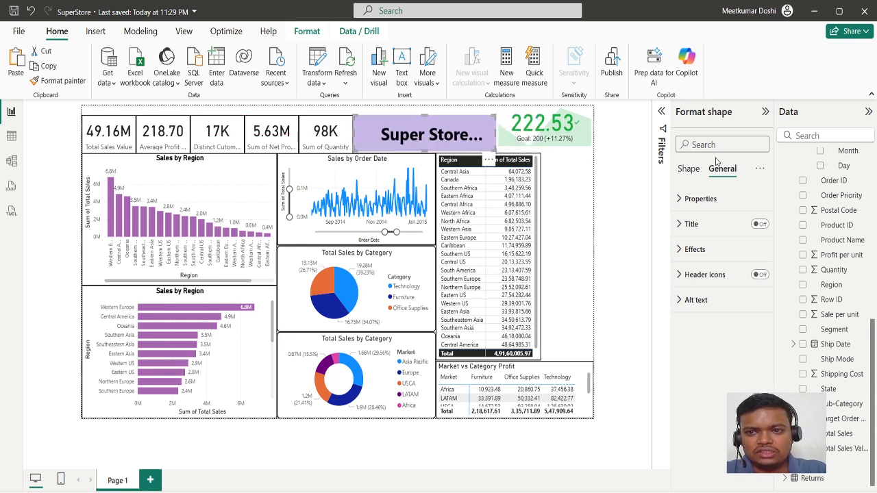
# Set the font size of the Super Store Dashboard title shape's text to 20
pyautogui.click(689, 169)
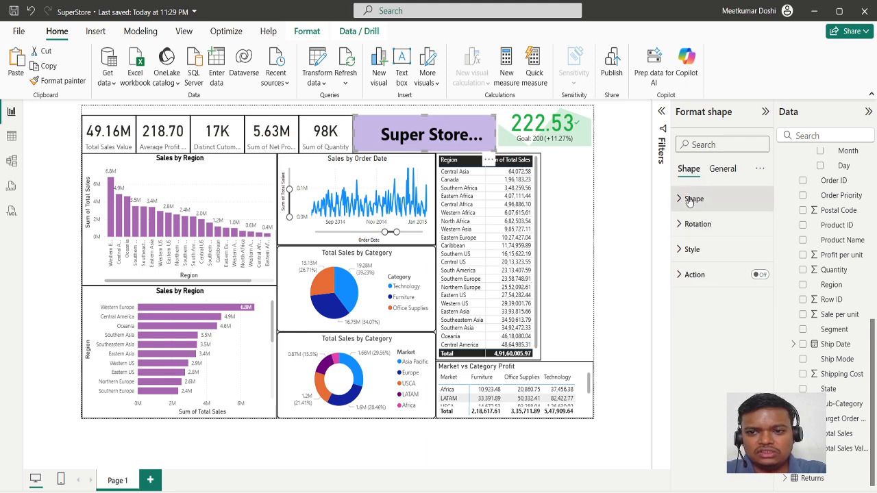
pyautogui.click(695, 203)
pyautogui.click(695, 204)
pyautogui.click(722, 169)
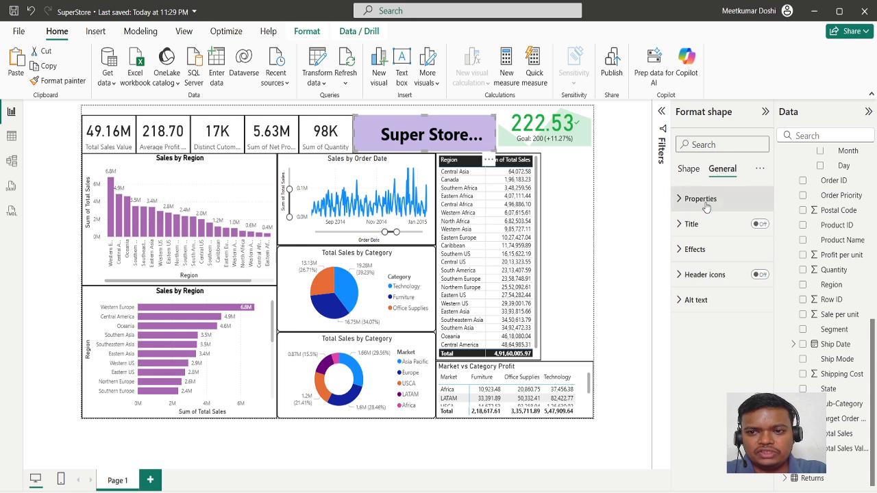
pyautogui.click(690, 224)
pyautogui.click(692, 225)
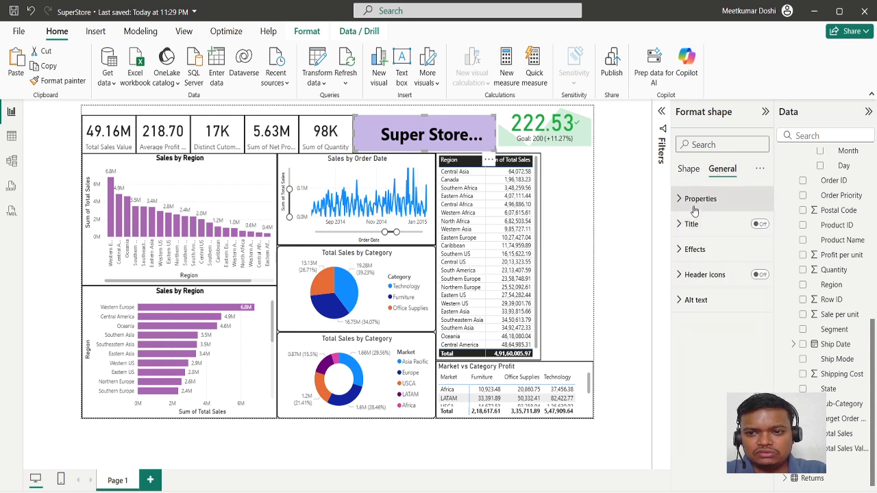
pyautogui.click(699, 199)
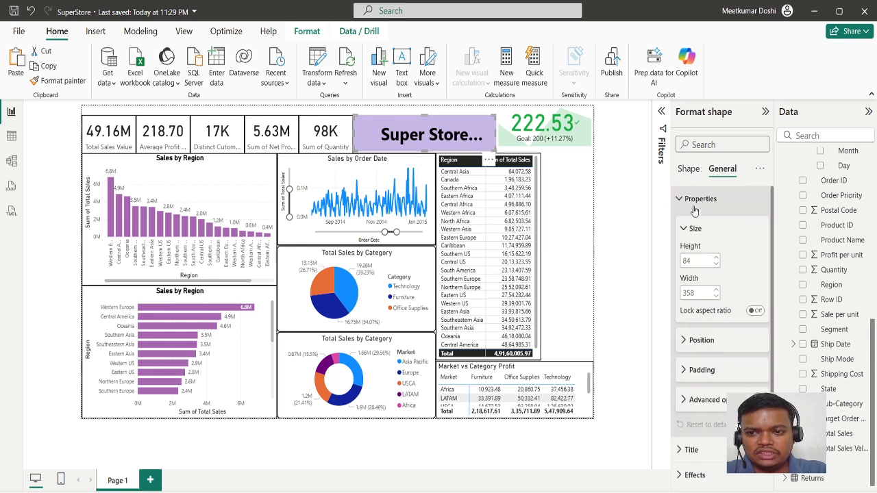
pyautogui.click(688, 169)
pyautogui.click(686, 249)
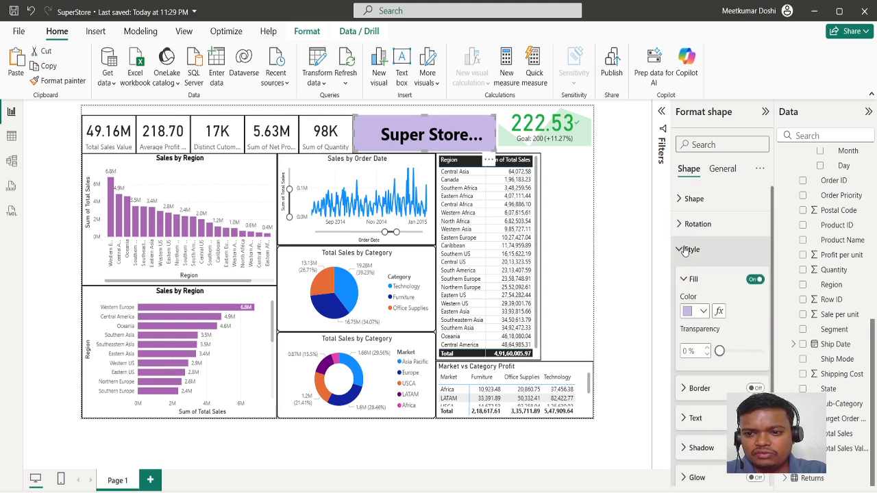
pyautogui.scroll(-2, 686, 288)
pyautogui.click(683, 363)
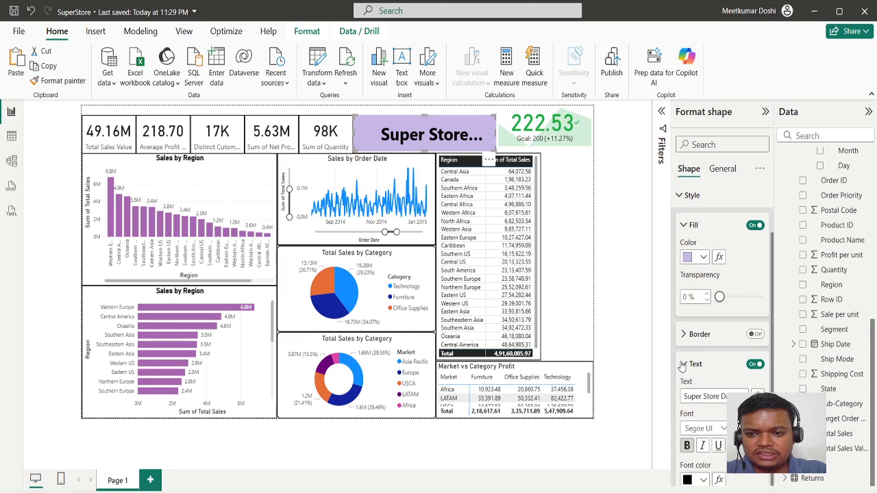
pyautogui.scroll(-3, 726, 342)
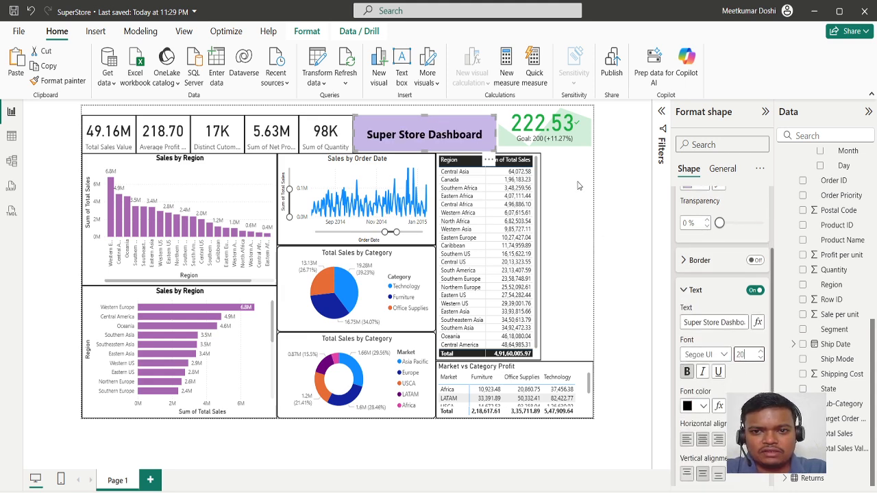
# Lower the KPI visual so it lines up with the title shape beside it, and deselect it
pyautogui.click(558, 139)
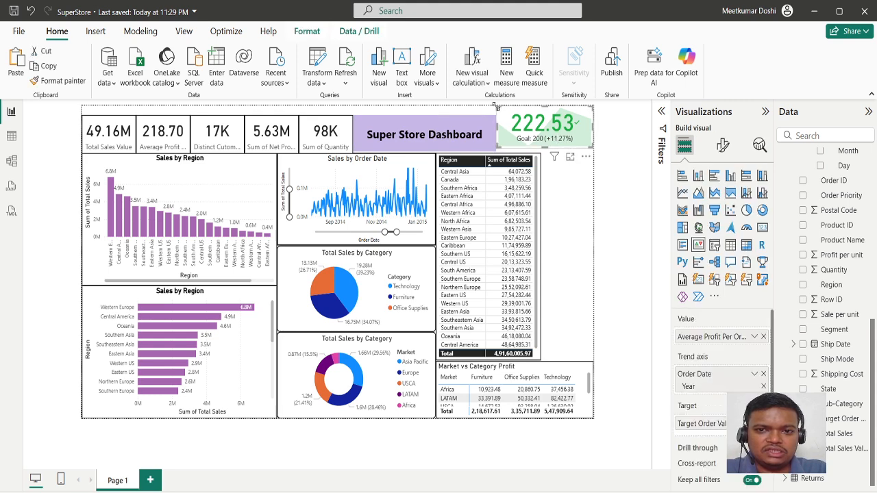
pyautogui.moveTo(455, 135)
pyautogui.mouseDown()
pyautogui.moveTo(467, 130)
pyautogui.moveTo(457, 133)
pyautogui.mouseUp()
pyautogui.click(580, 124)
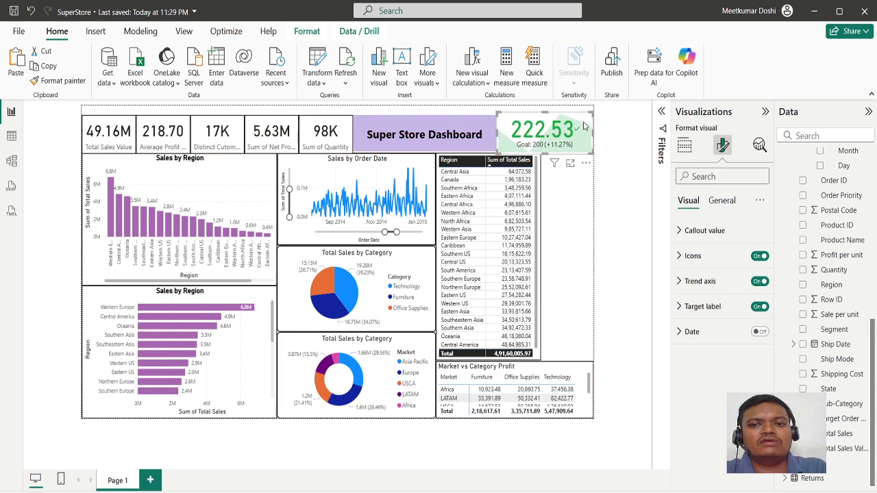
pyautogui.click(575, 203)
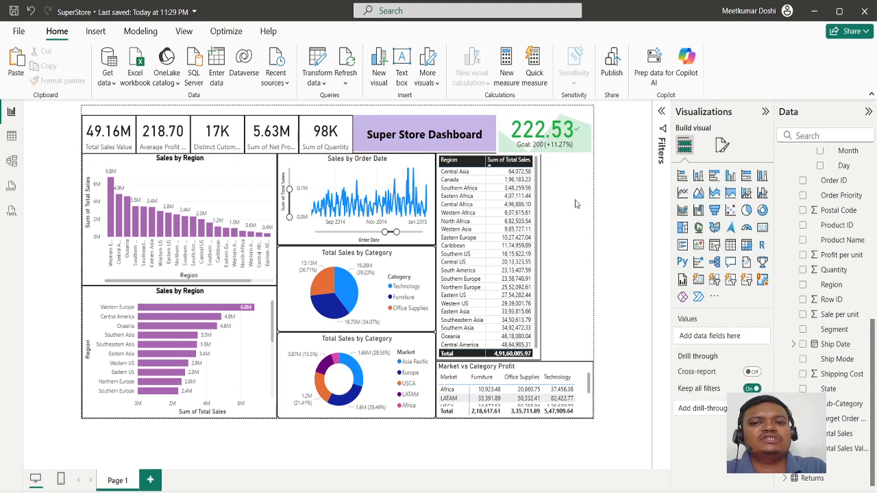
# Add a gauge visual to the report page with Average Profit Per Order as its value
pyautogui.click(745, 227)
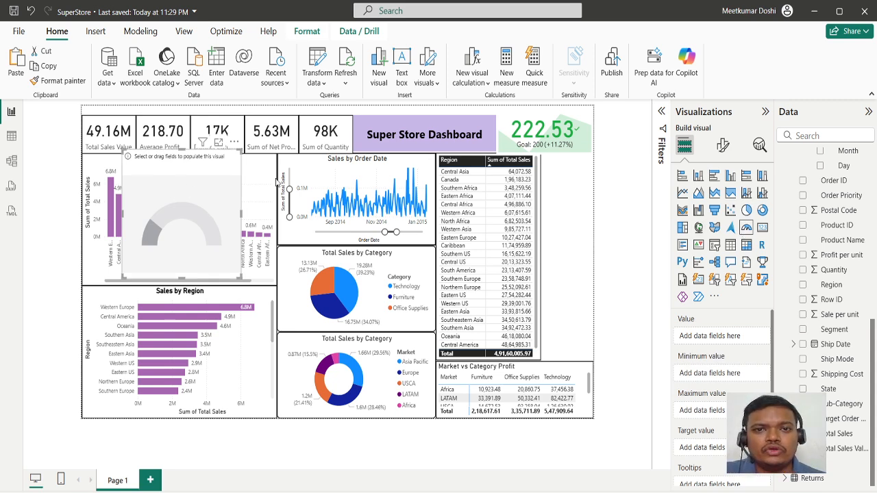
pyautogui.scroll(5, 819, 233)
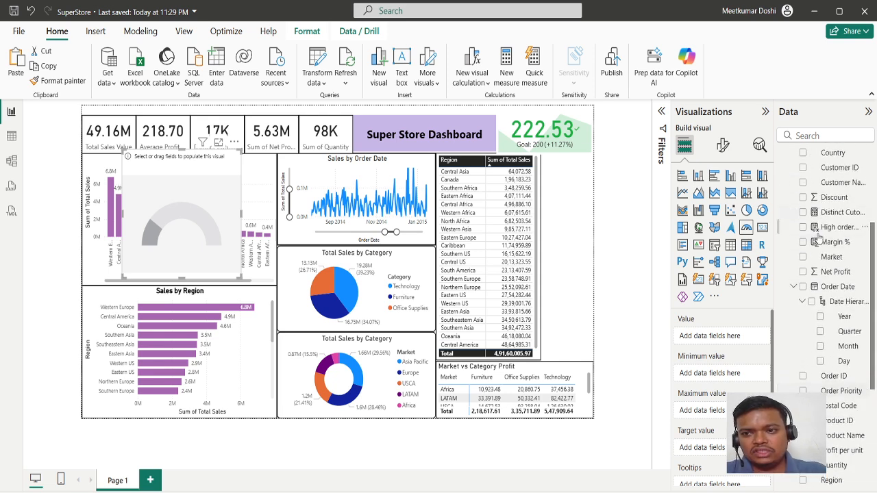
pyautogui.scroll(3, 815, 230)
pyautogui.click(803, 223)
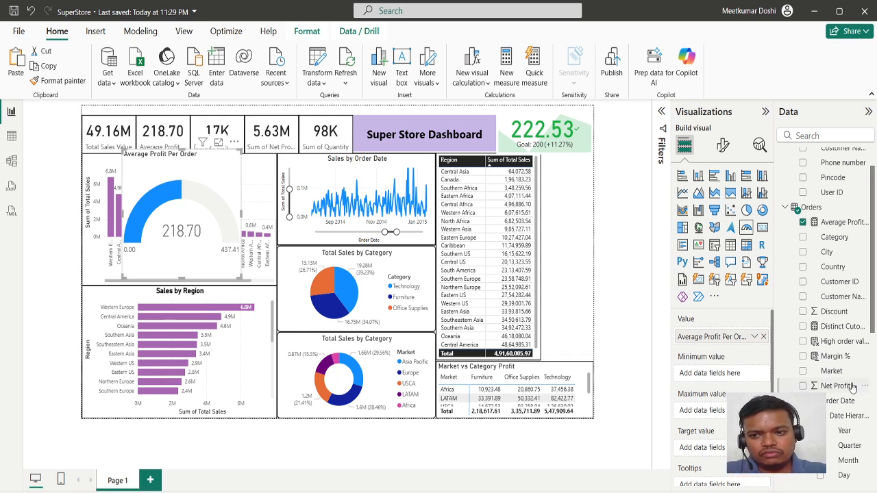
# Use the Target Order Value measure as the gauge's target value
pyautogui.scroll(-5, 876, 351)
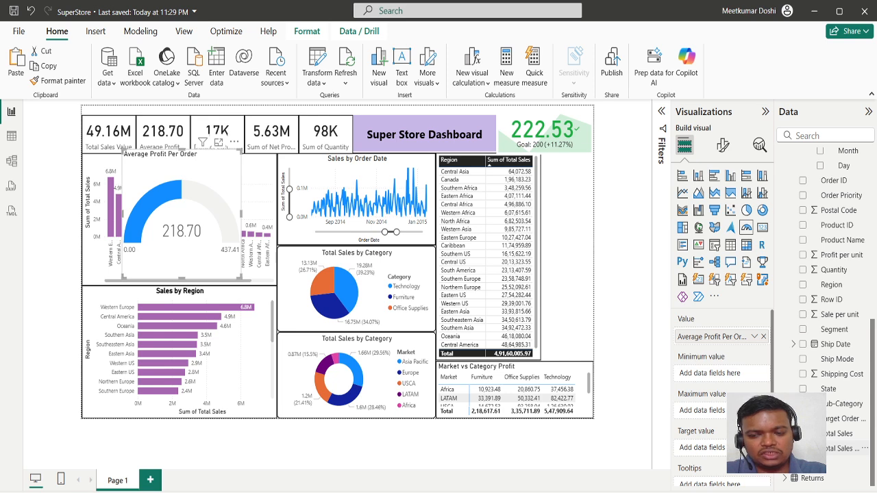
pyautogui.scroll(-1, 723, 383)
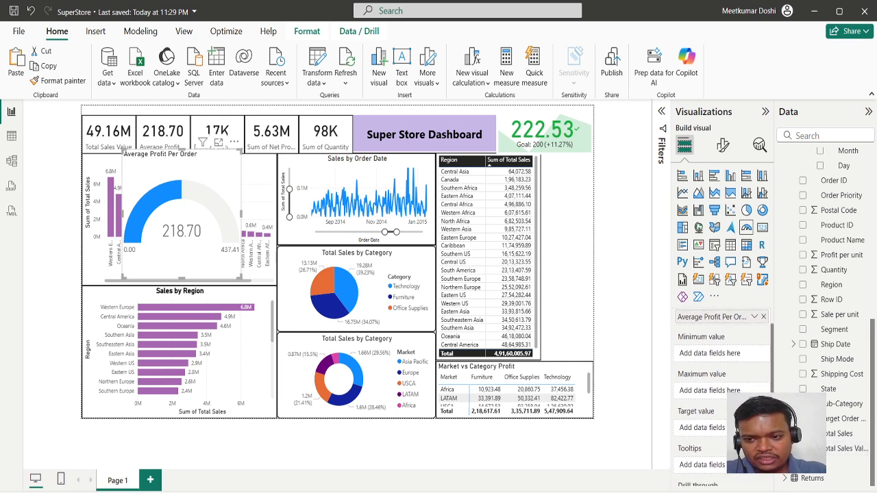
pyautogui.moveTo(840, 418)
pyautogui.mouseDown()
pyautogui.moveTo(712, 426)
pyautogui.moveTo(719, 430)
pyautogui.mouseUp()
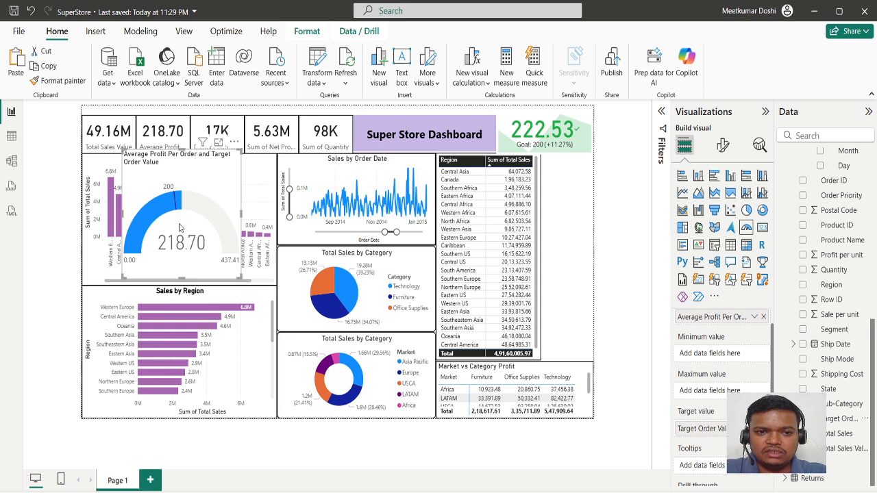
pyautogui.scroll(-3, 719, 384)
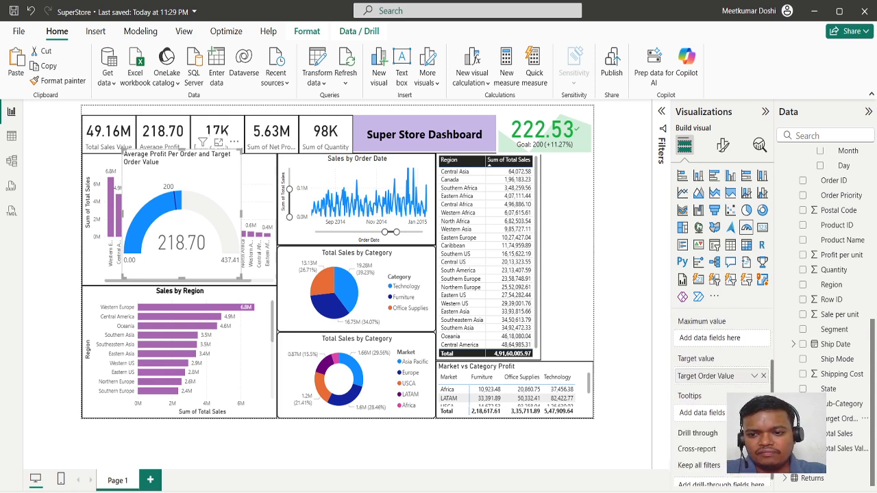
# Change the gauge's target color to pink
pyautogui.click(724, 144)
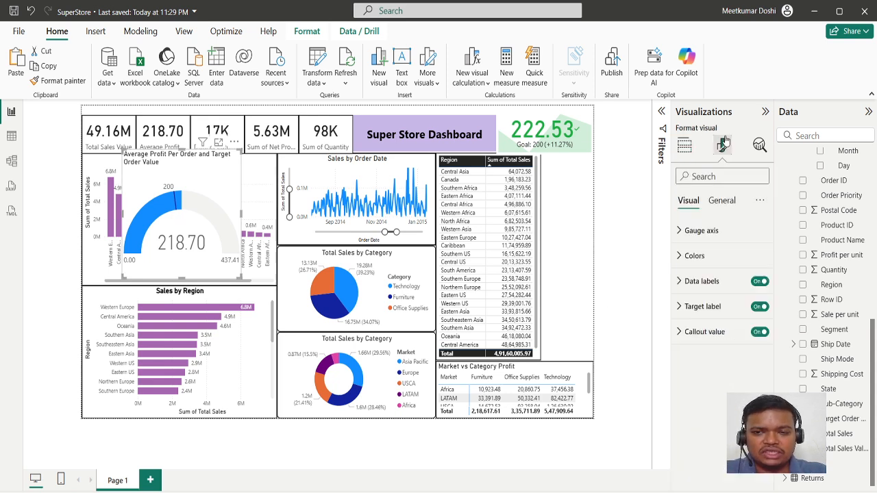
pyautogui.click(691, 256)
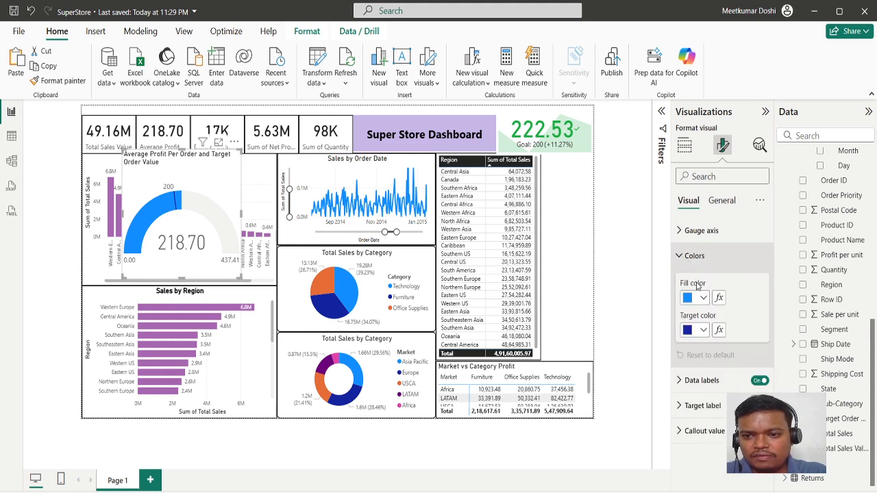
pyautogui.click(705, 330)
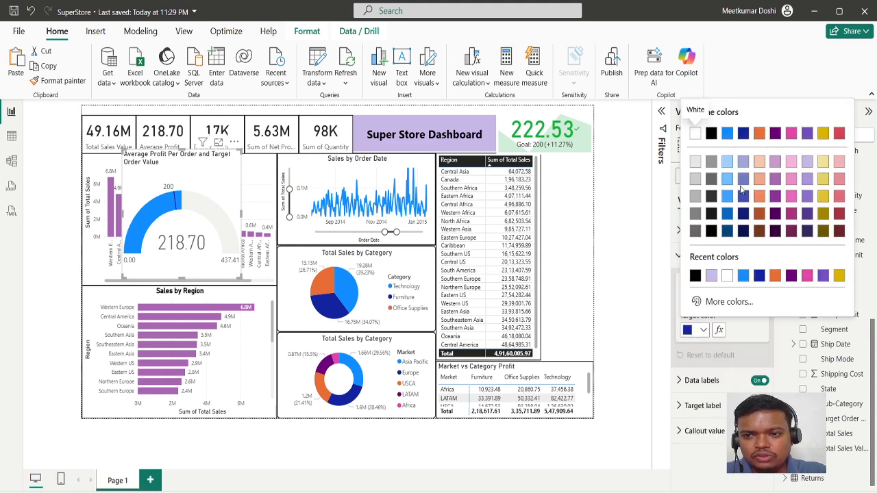
pyautogui.click(791, 135)
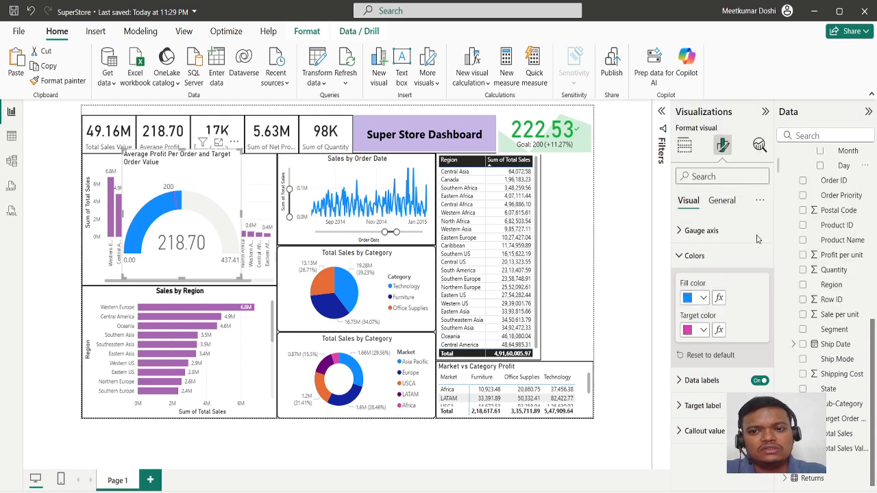
pyautogui.click(691, 256)
# Set the gauge axis minimum to 100 and maximum to 260
pyautogui.click(688, 228)
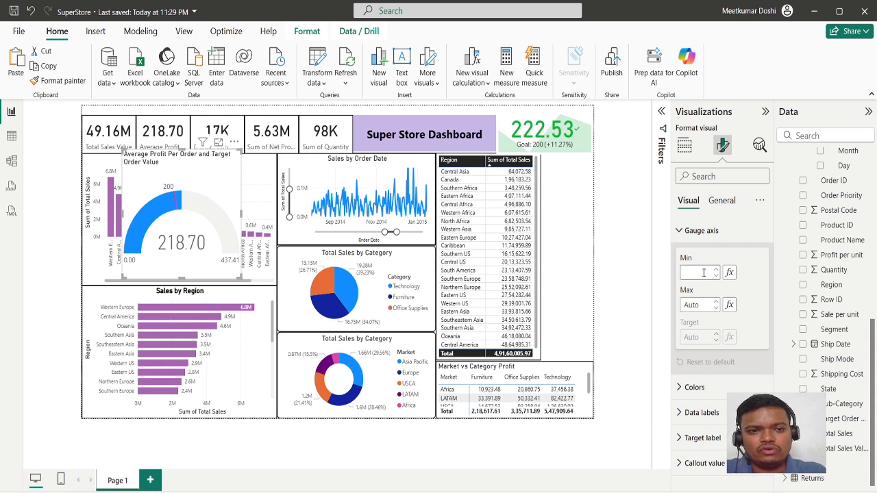
pyautogui.click(703, 273)
pyautogui.write('100')
pyautogui.press('Tab')
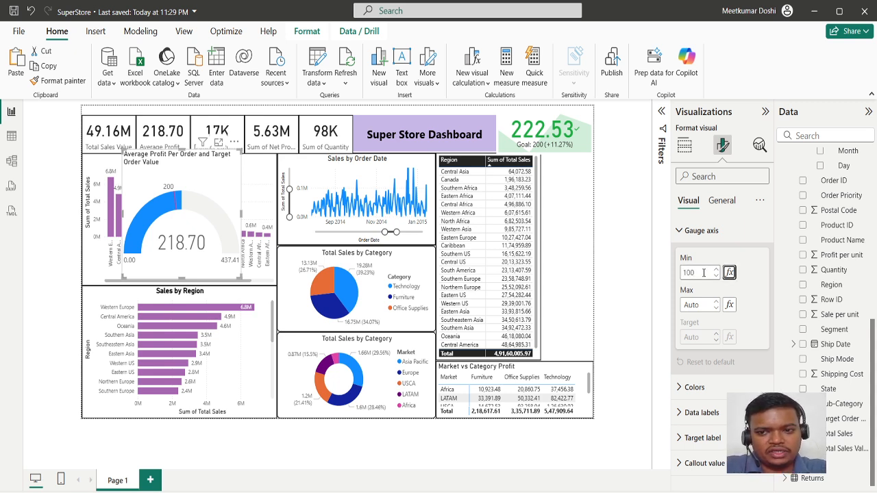
pyautogui.click(703, 309)
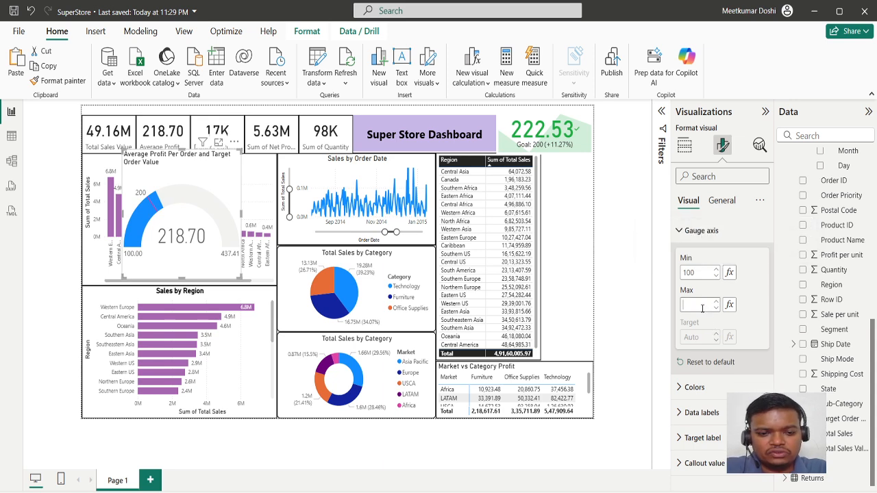
pyautogui.write('260')
pyautogui.press('Tab')
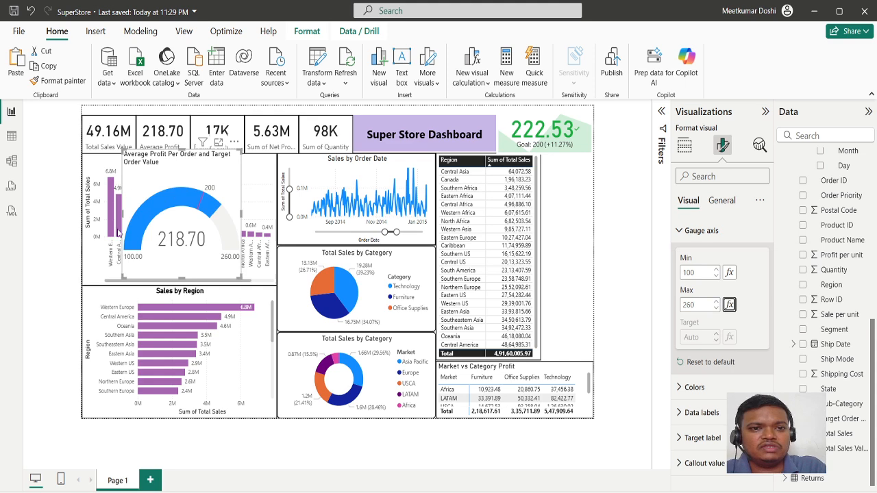
# Clear the gauge axis minimum so that it goes back to automatic
pyautogui.doubleClick(705, 273)
pyautogui.press('Tab')
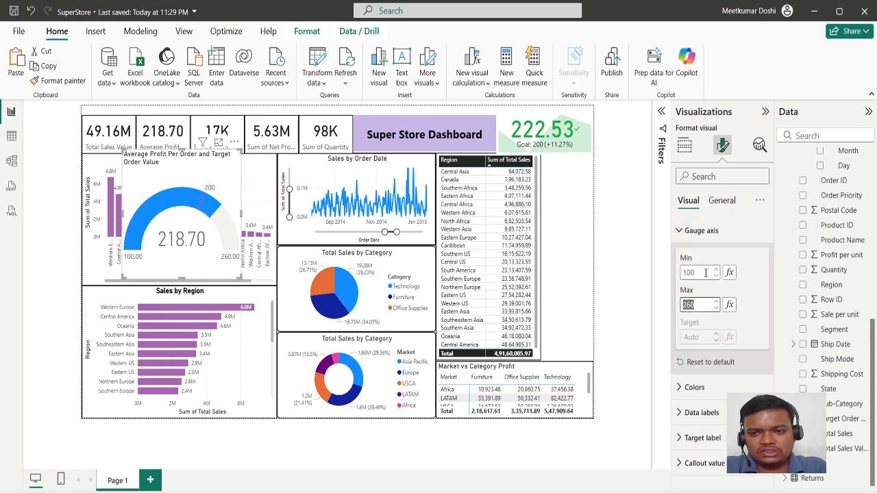
pyautogui.doubleClick(705, 272)
pyautogui.press('BackSpace')
pyautogui.press('Tab')
pyautogui.press('Tab')
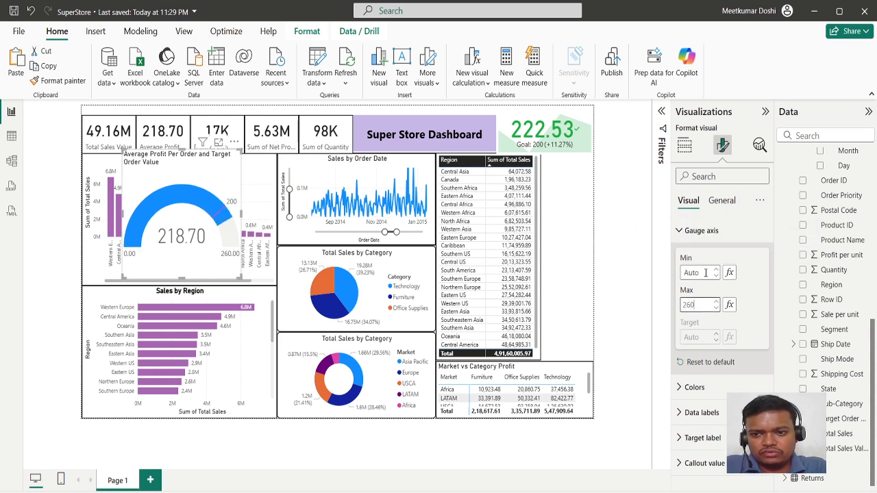
# Reset the gauge axis maximum to automatic and move the gauge off the column chart onto the region table
pyautogui.press('Tab')
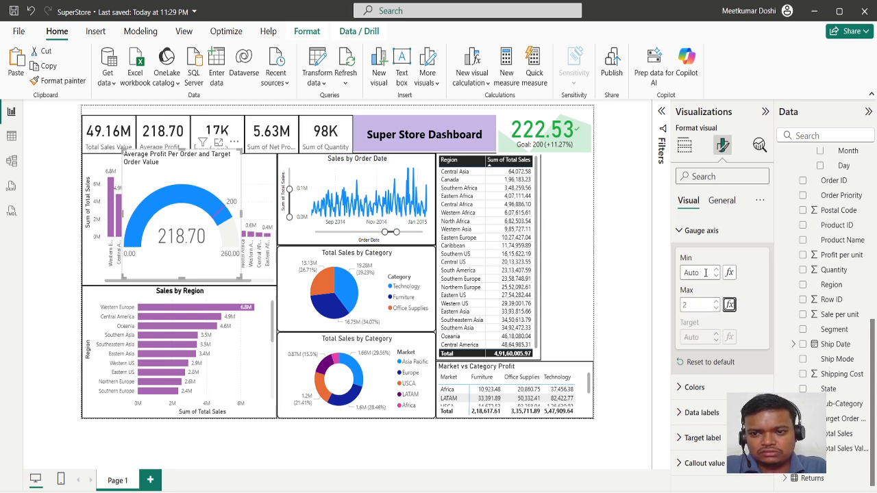
pyautogui.hotkey('shift', 'Tab')
pyautogui.press('BackSpace')
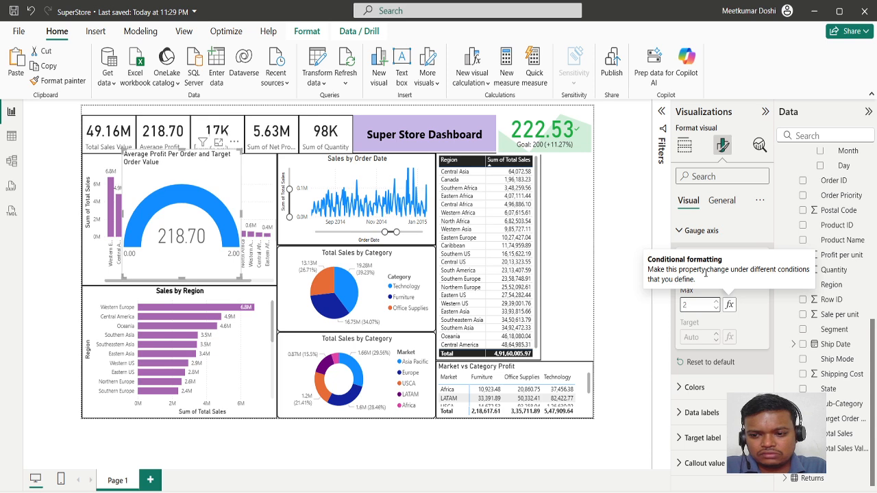
pyautogui.press('Tab')
pyautogui.hotkey('shift', 'Tab')
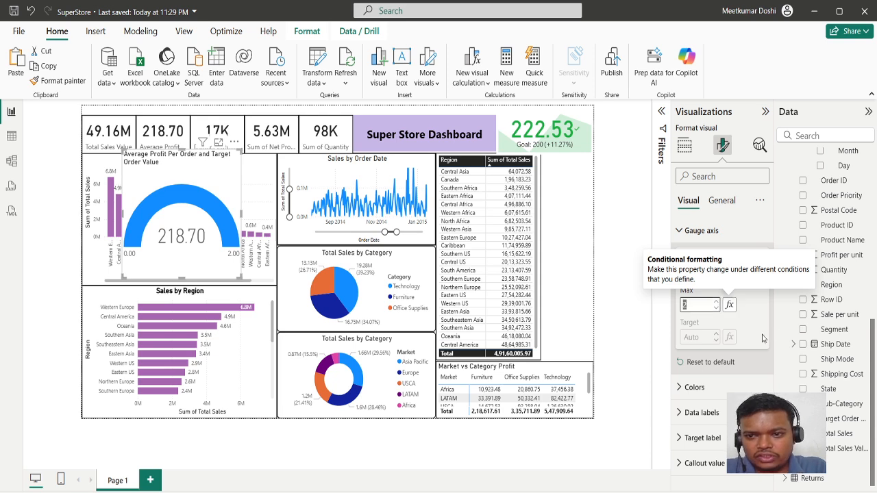
pyautogui.click(733, 308)
pyautogui.press('Escape')
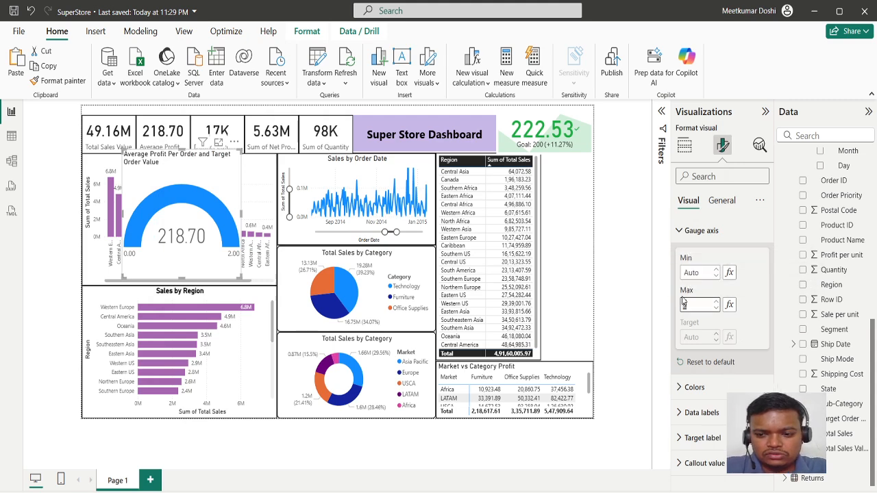
pyautogui.press('Tab')
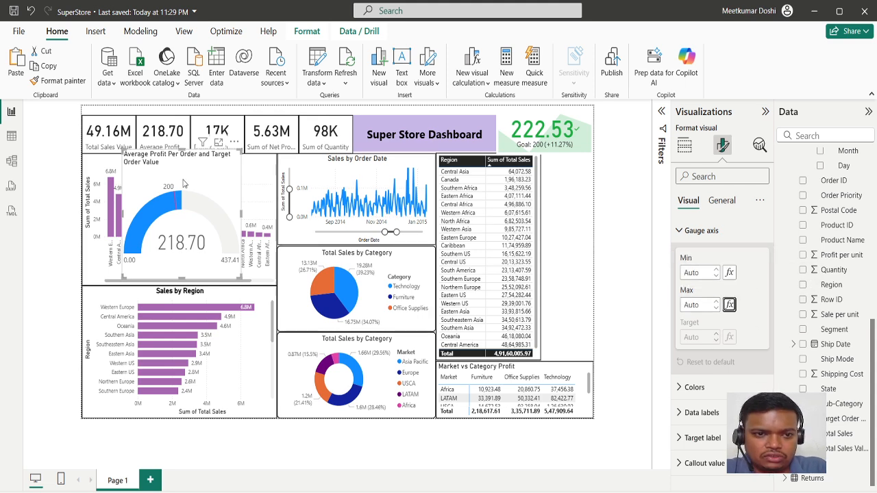
pyautogui.moveTo(137, 173); pyautogui.dragTo(442, 163)
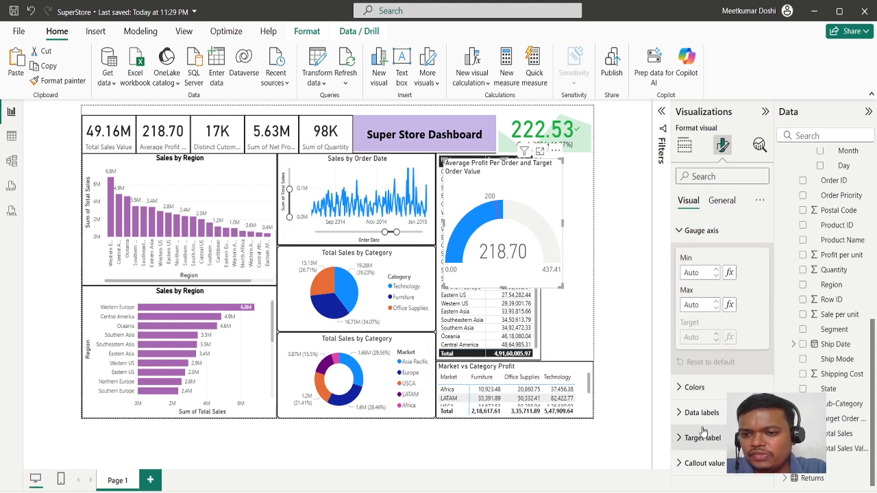
# Look through the gauge's general formatting options, including its title, background, visual border and shadow
pyautogui.click(724, 201)
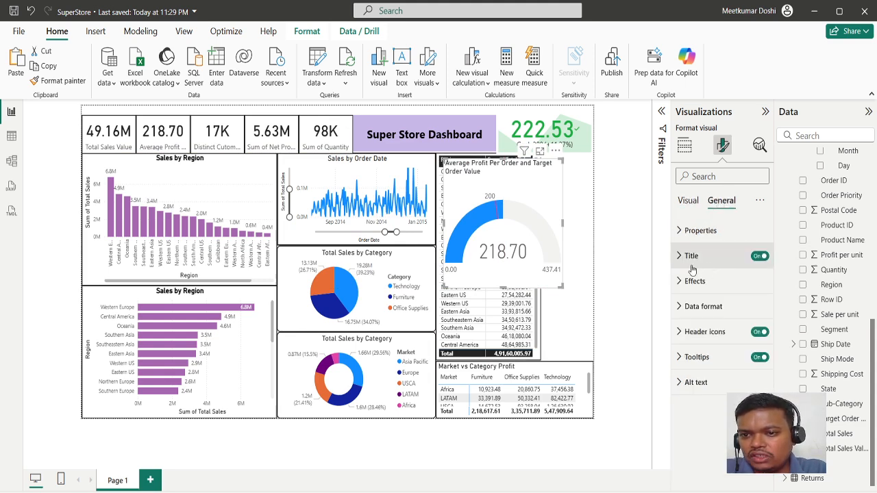
pyautogui.click(687, 233)
pyautogui.click(686, 236)
pyautogui.click(680, 255)
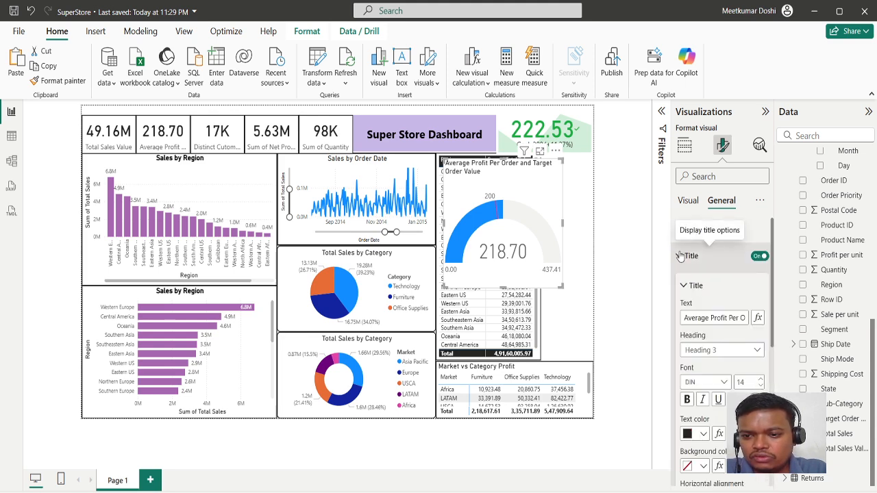
pyautogui.click(679, 255)
pyautogui.click(680, 281)
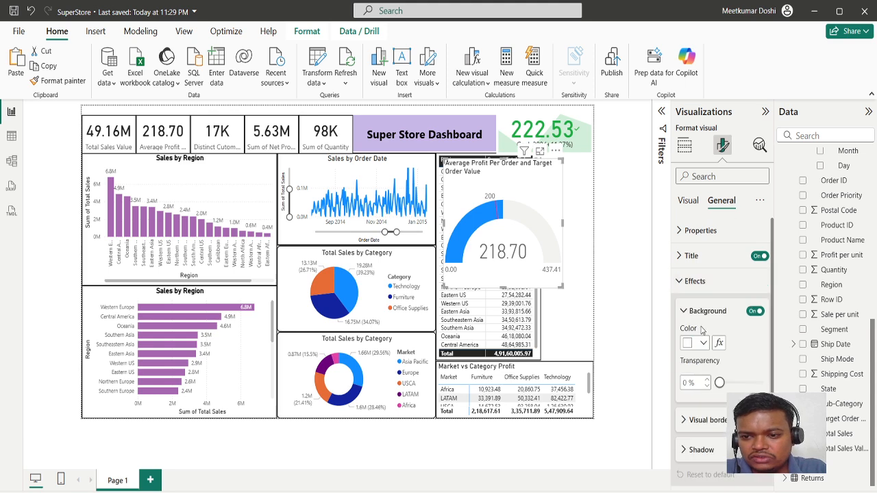
pyautogui.scroll(-1, 701, 328)
pyautogui.scroll(-2, 697, 419)
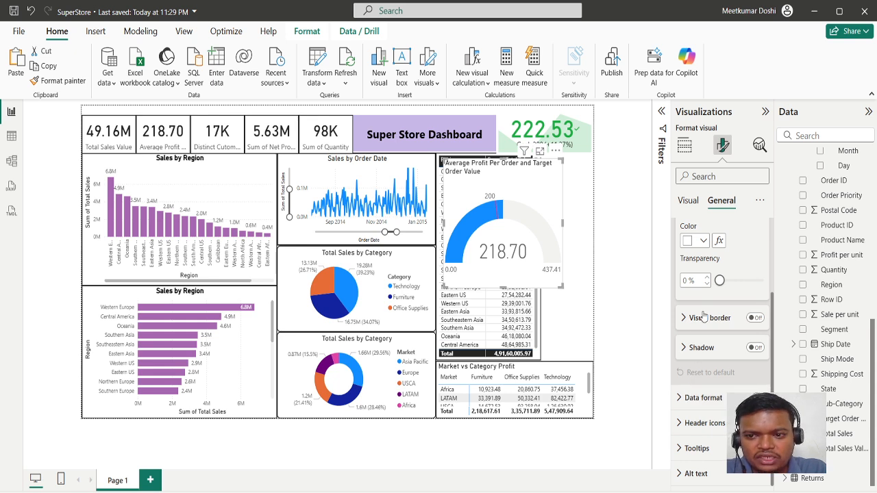
# Change the gauge's fill color to a medium indigo blue from the theme colors
pyautogui.click(689, 200)
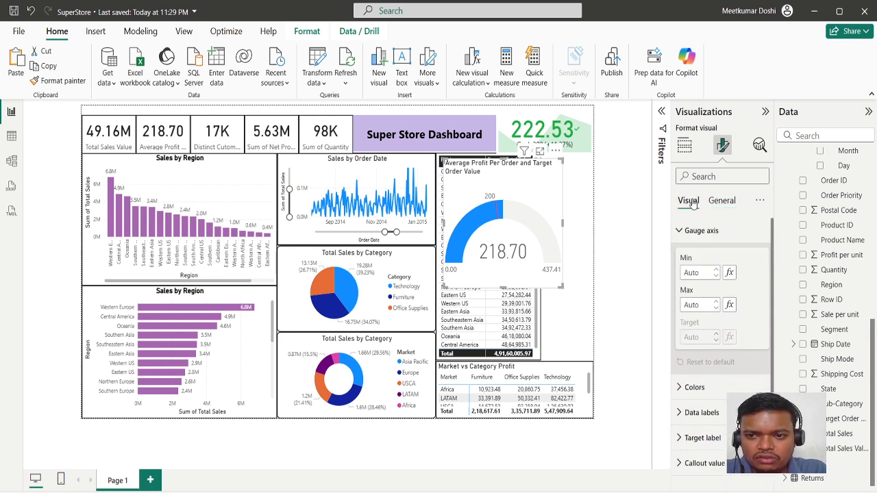
pyautogui.click(698, 387)
pyautogui.scroll(-3, 710, 304)
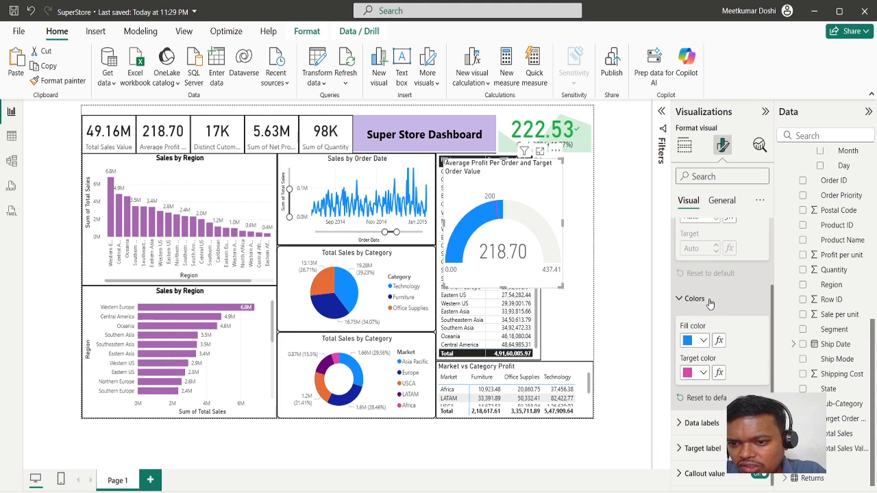
pyautogui.click(702, 341)
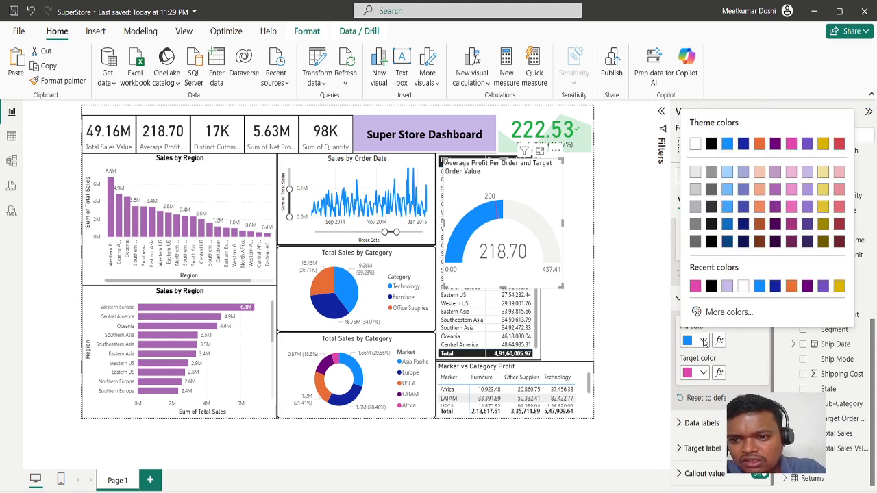
pyautogui.click(743, 212)
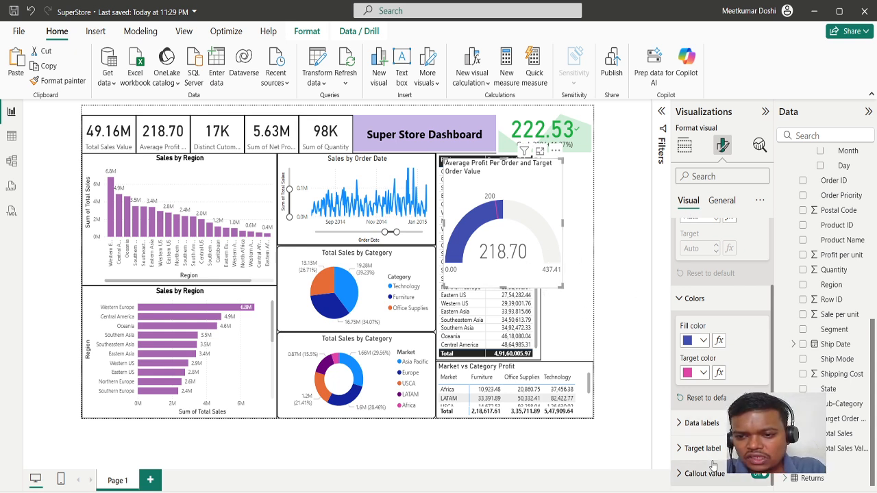
# Change the color of the gauge's target label values to pink
pyautogui.click(680, 448)
pyautogui.scroll(-3, 688, 465)
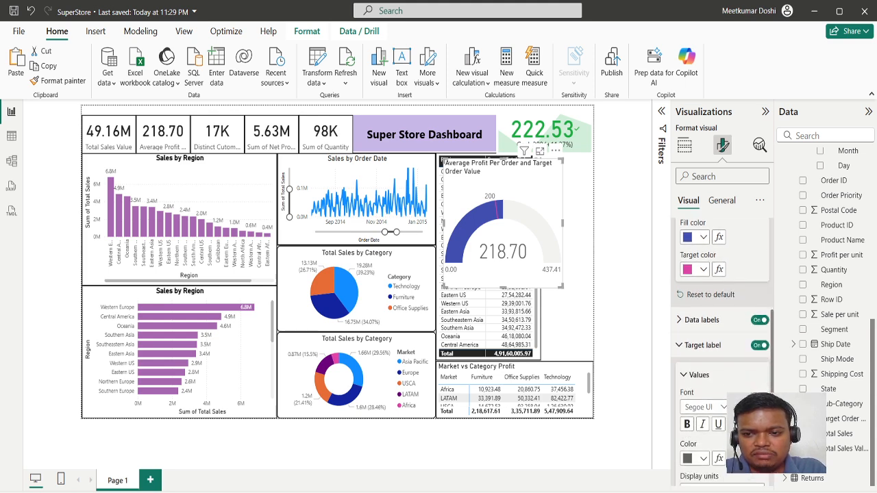
pyautogui.scroll(-2, 723, 342)
pyautogui.scroll(-1, 725, 427)
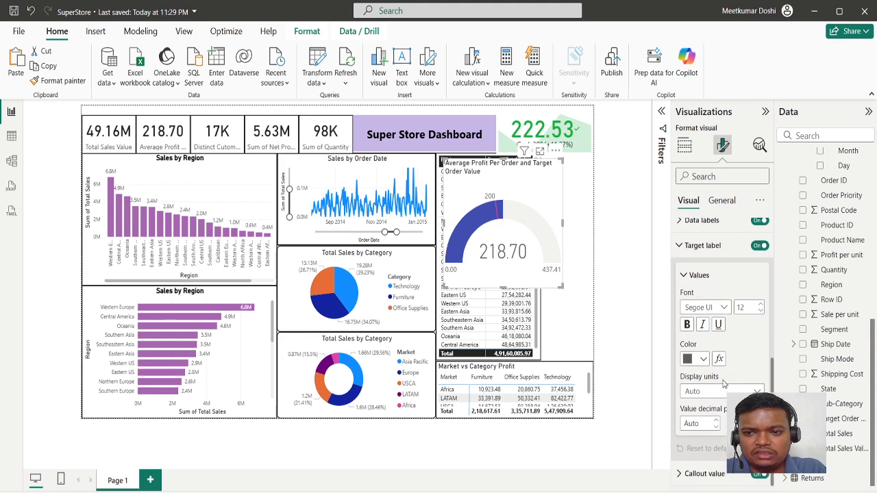
pyautogui.click(703, 358)
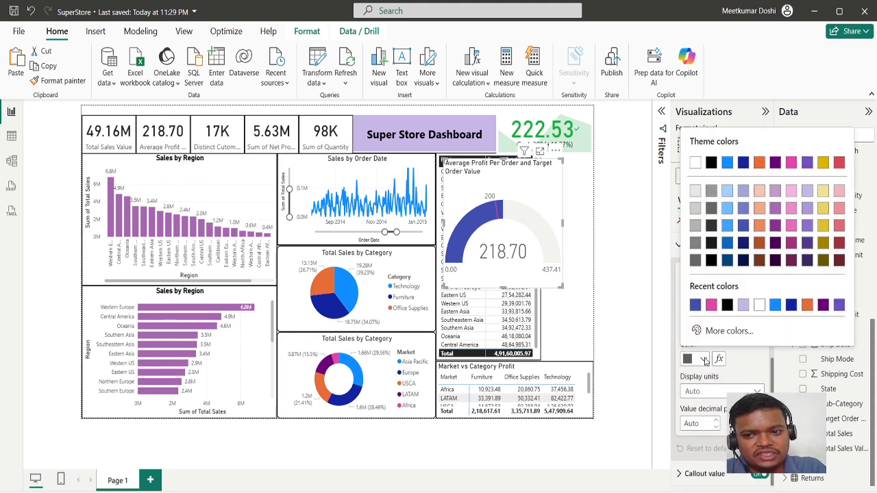
pyautogui.click(710, 309)
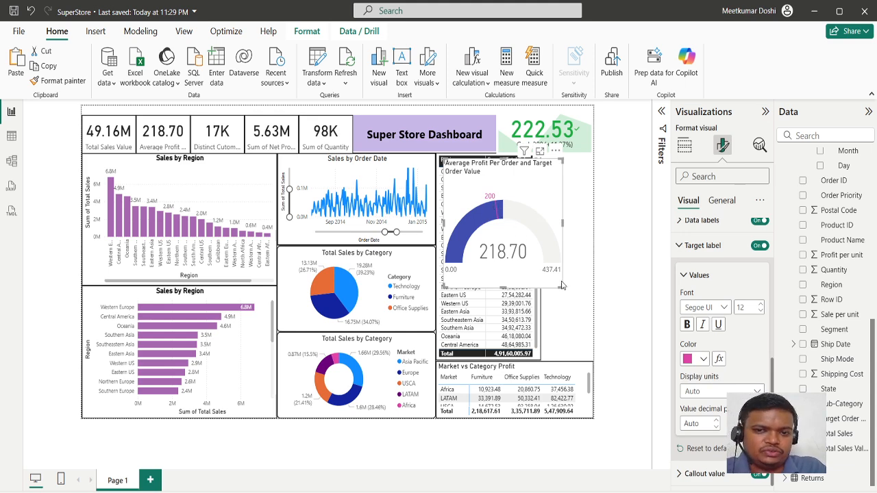
# Shrink the gauge to about half its height and place it over the upper-left part of the Sales by Region column chart
pyautogui.moveTo(562, 286); pyautogui.dragTo(556, 225)
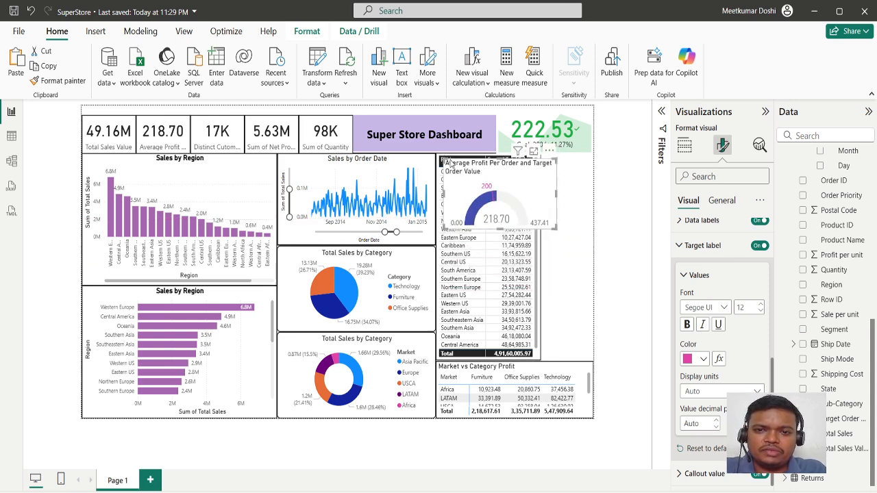
pyautogui.moveTo(551, 190); pyautogui.dragTo(593, 183)
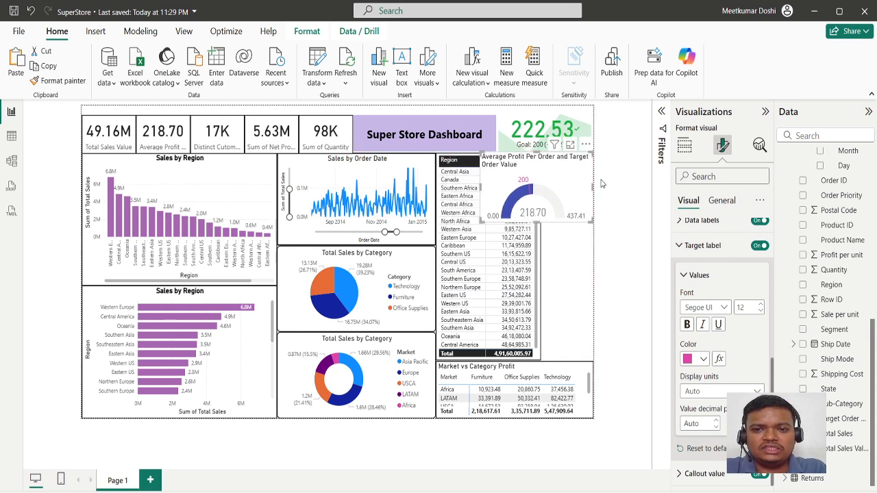
pyautogui.moveTo(545, 178); pyautogui.dragTo(146, 180)
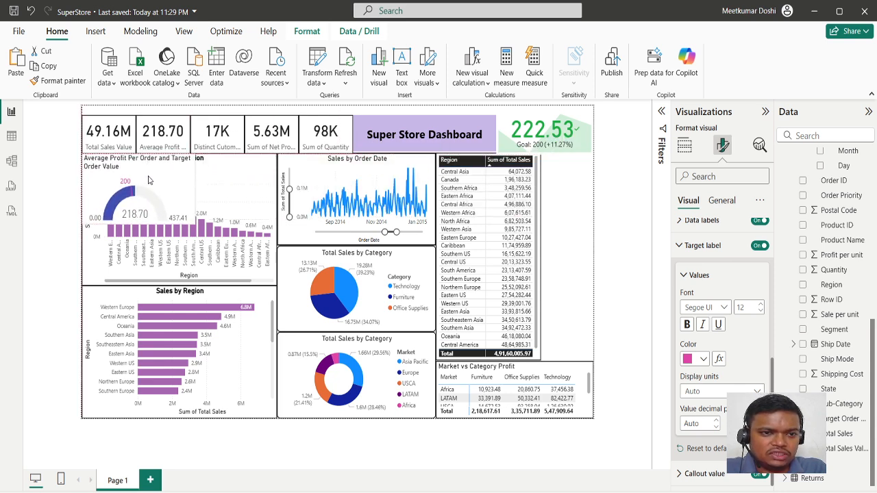
pyautogui.click(622, 238)
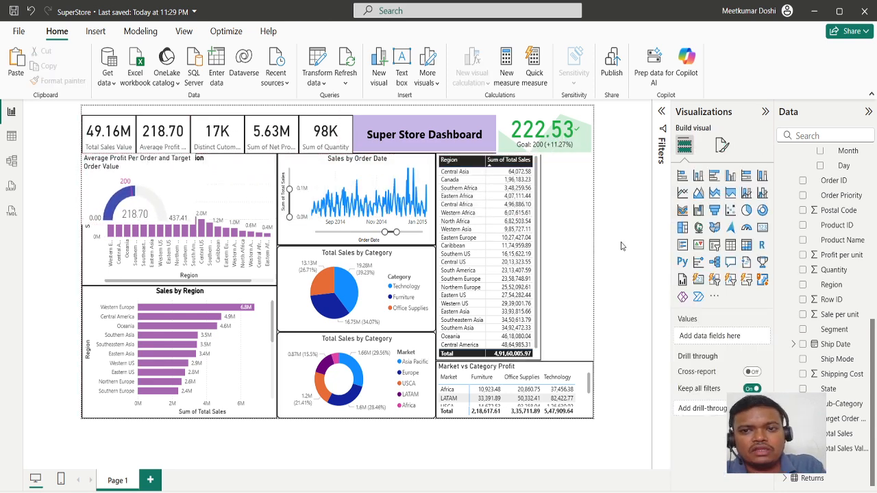
# Check the slicer layout in the SuperStore-testing purpose-1 report and return to the SuperStore report
pyautogui.hotkey('alt', 'Tab')
pyautogui.click(536, 205)
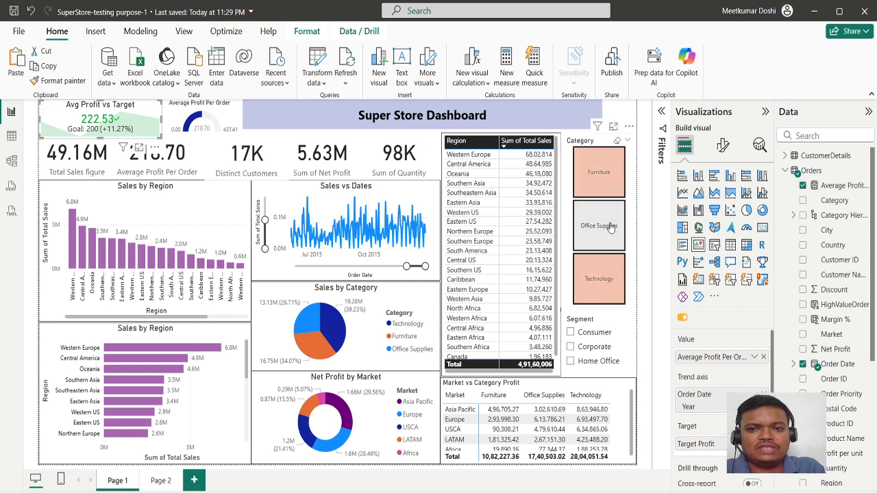
pyautogui.hotkey('alt', 'Tab')
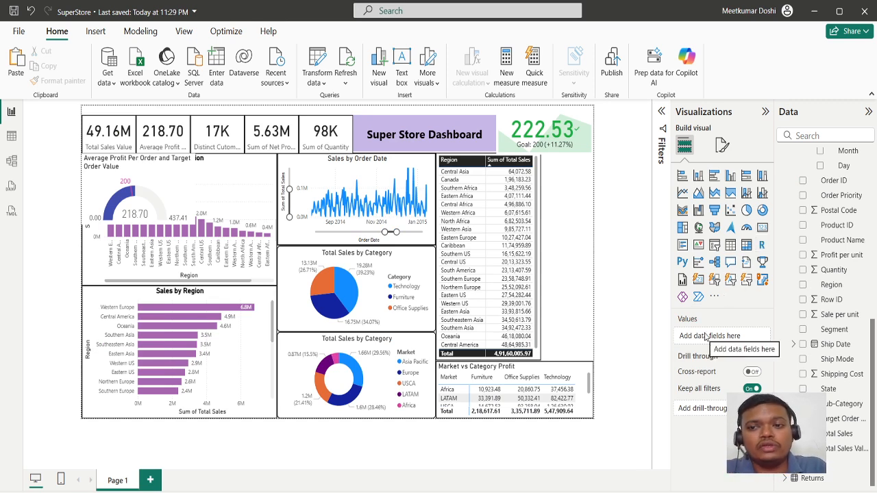
# Add a slicer on the Segment field and fit it into the narrow gap beside the region sales table
pyautogui.click(715, 246)
pyautogui.moveTo(175, 177); pyautogui.dragTo(526, 178)
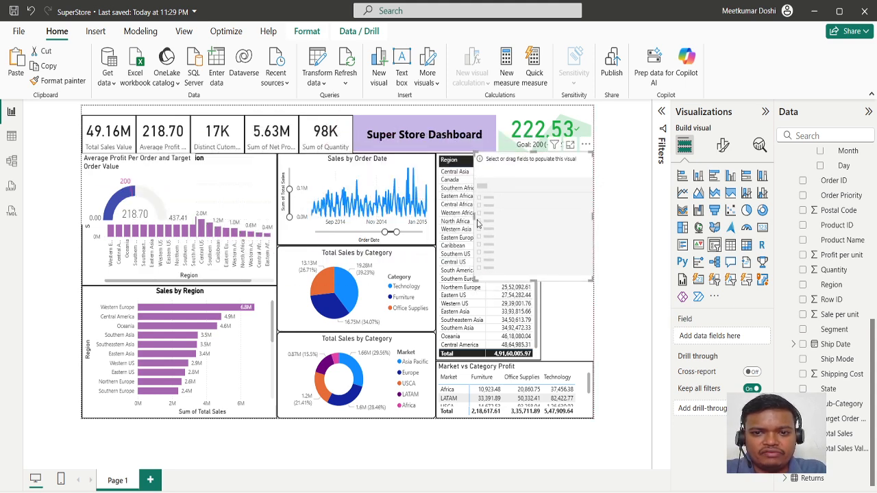
pyautogui.moveTo(478, 222); pyautogui.dragTo(540, 228)
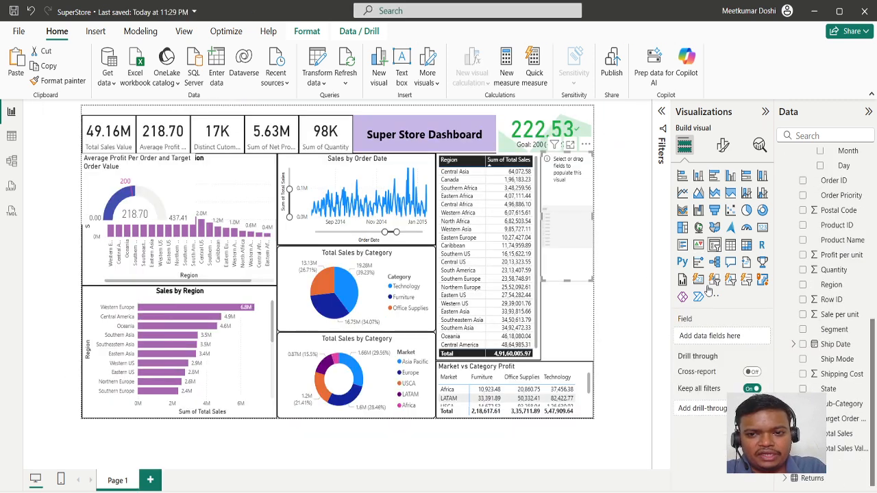
pyautogui.click(803, 330)
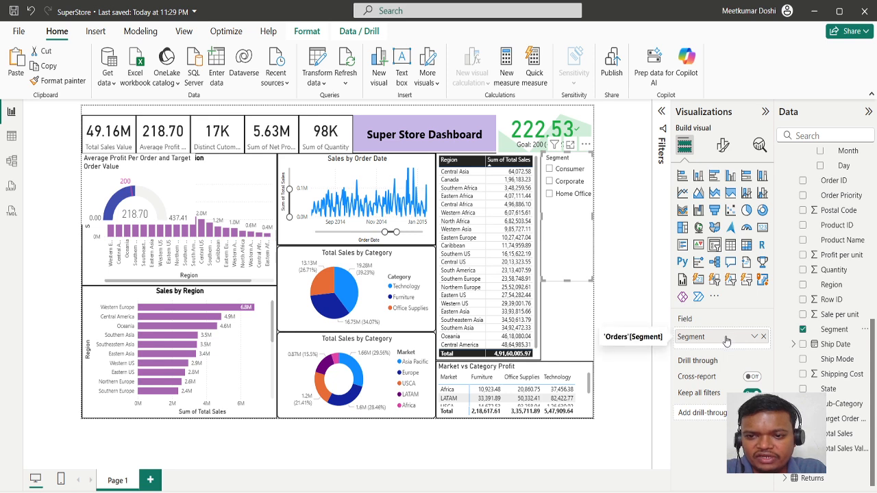
# Shorten the Segment slicer to its three options and place it directly above the Market vs Category Profit matrix
pyautogui.moveTo(568, 279); pyautogui.dragTo(567, 206)
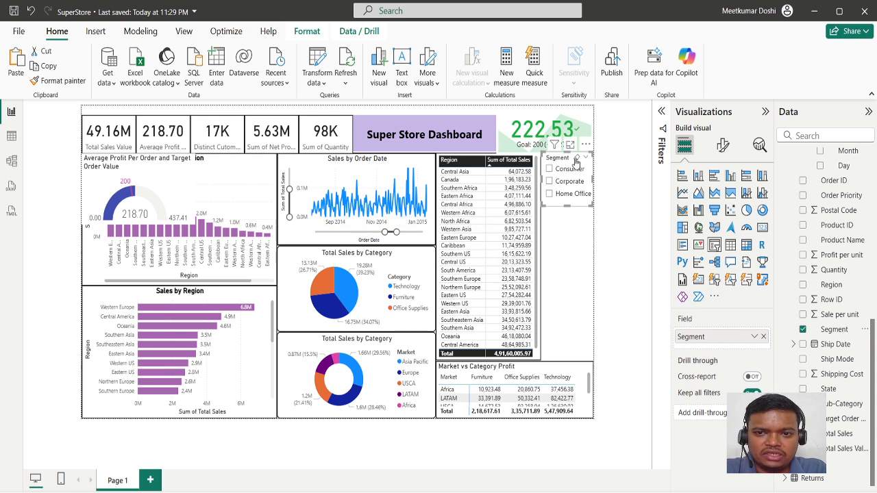
pyautogui.moveTo(567, 158); pyautogui.dragTo(566, 164)
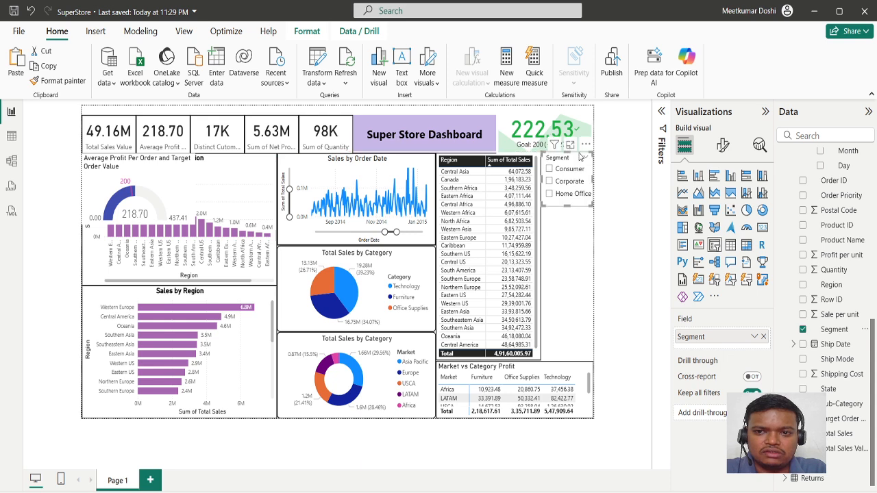
pyautogui.moveTo(591, 190); pyautogui.dragTo(592, 336)
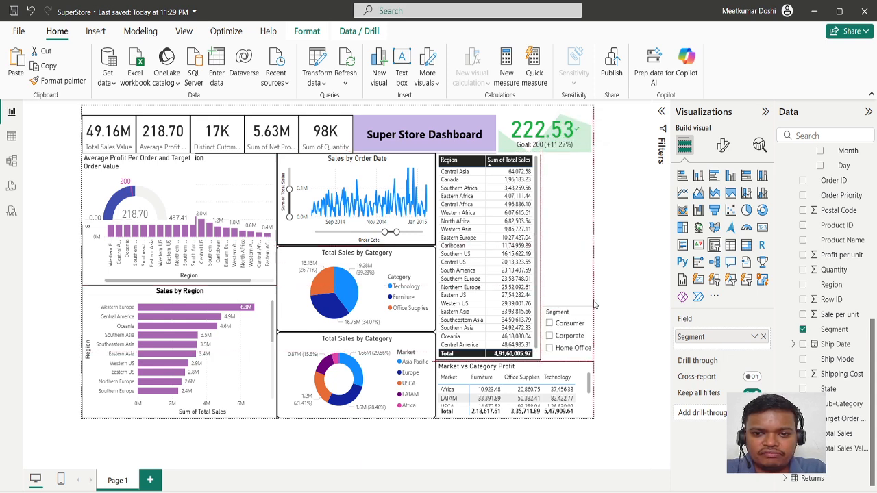
# Turn on the visual border for the Segment slicer
pyautogui.click(719, 147)
pyautogui.click(722, 200)
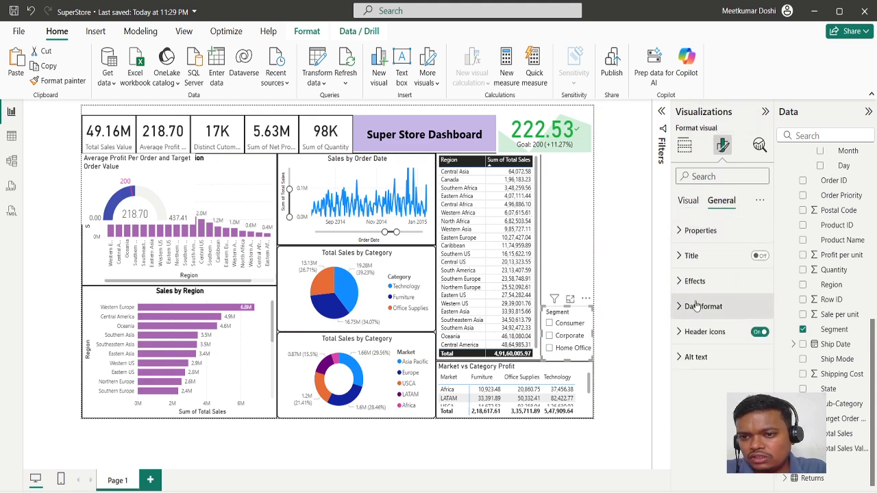
pyautogui.click(691, 281)
pyautogui.click(699, 344)
pyautogui.click(699, 346)
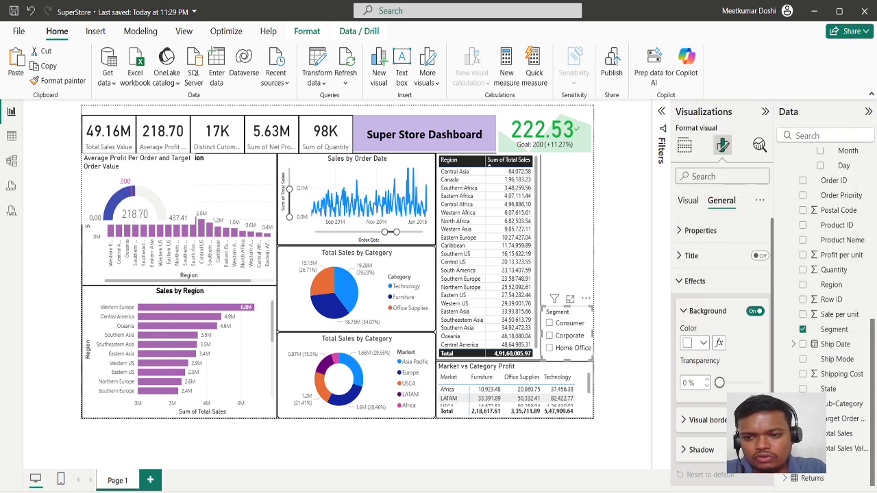
pyautogui.click(685, 421)
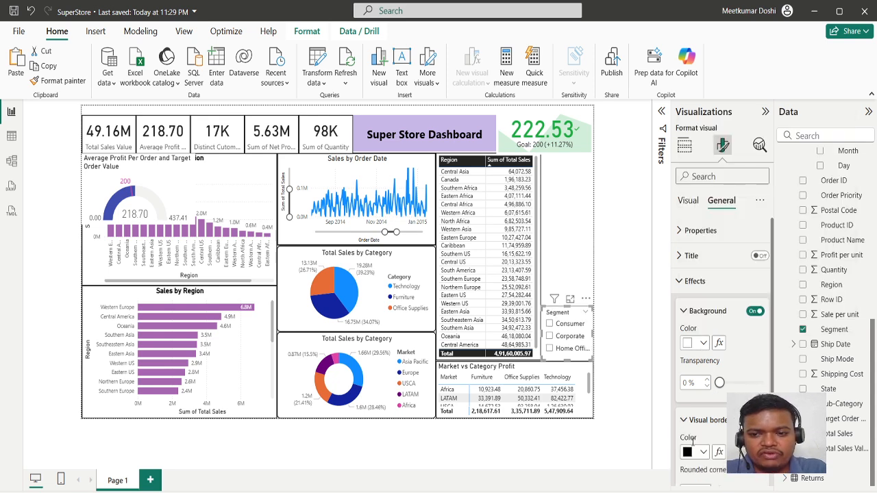
# Duplicate the Segment slicer and place the copy beside the region sales table, directly below the KPI visual
pyautogui.scroll(-3, 699, 445)
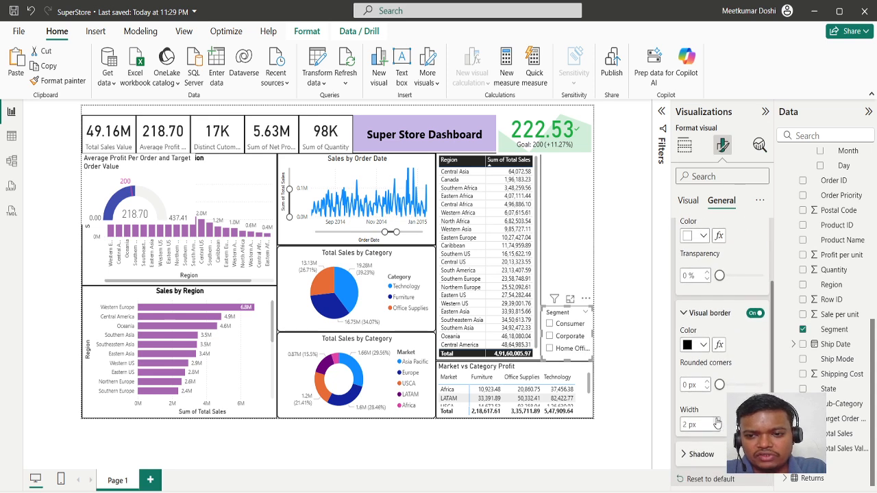
pyautogui.click(610, 318)
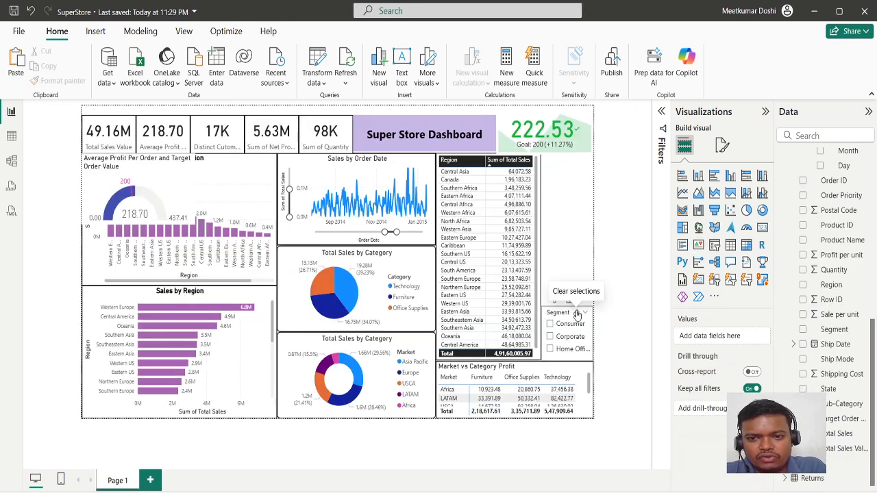
pyautogui.click(586, 300)
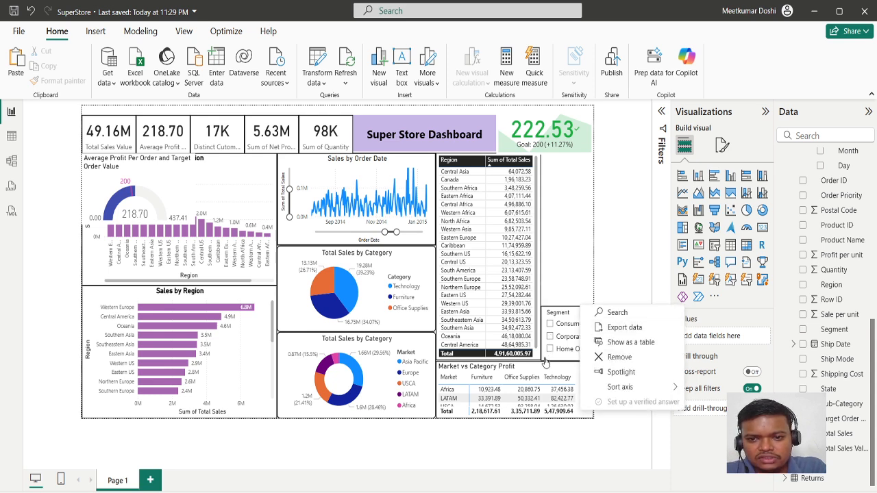
pyautogui.click(545, 361)
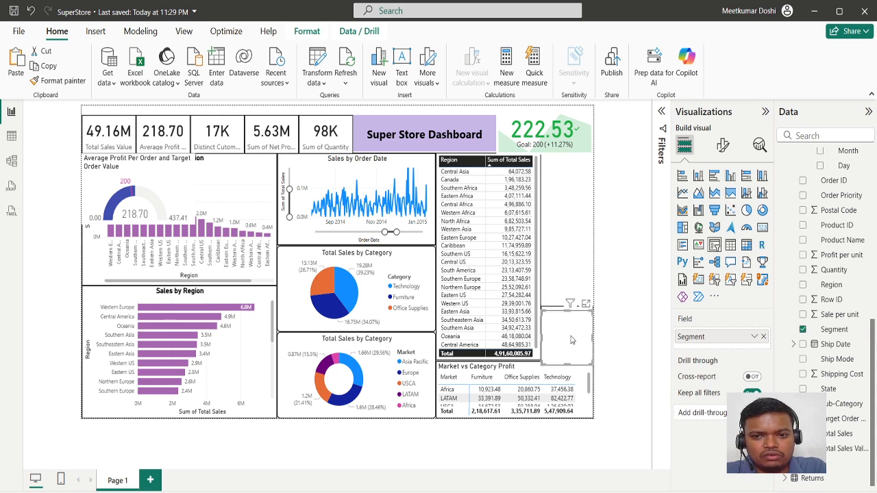
pyautogui.hotkey('ctrl', 'v')
pyautogui.moveTo(575, 215); pyautogui.dragTo(574, 184)
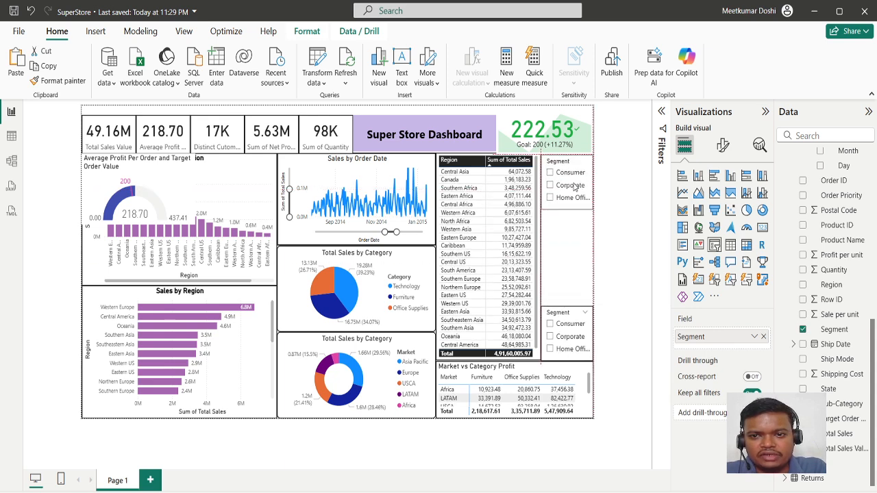
# Replace the copied slicer's Segment field with Category and lengthen the slicer slightly downward
pyautogui.click(764, 338)
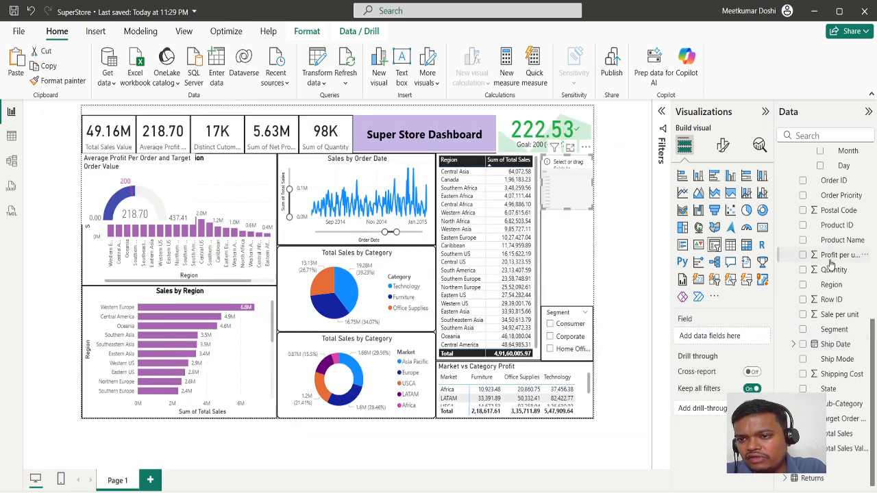
pyautogui.scroll(5, 831, 264)
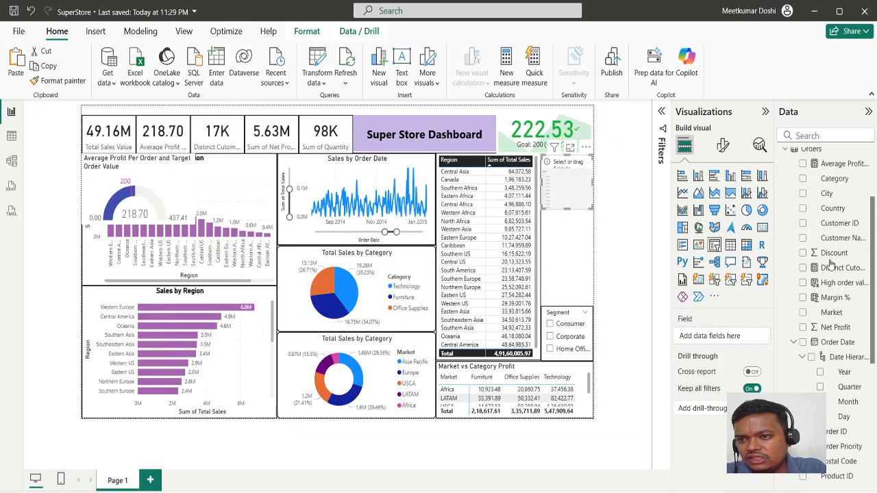
pyautogui.scroll(2, 807, 247)
pyautogui.click(804, 230)
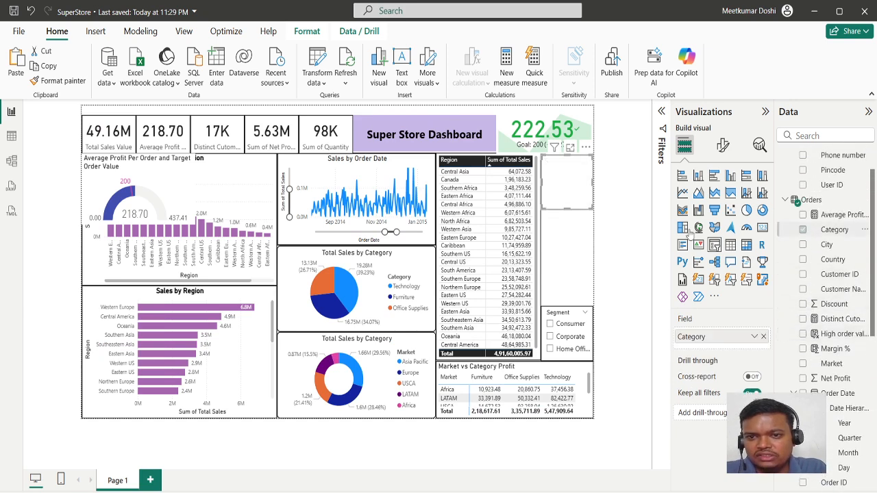
pyautogui.moveTo(566, 228); pyautogui.dragTo(567, 227)
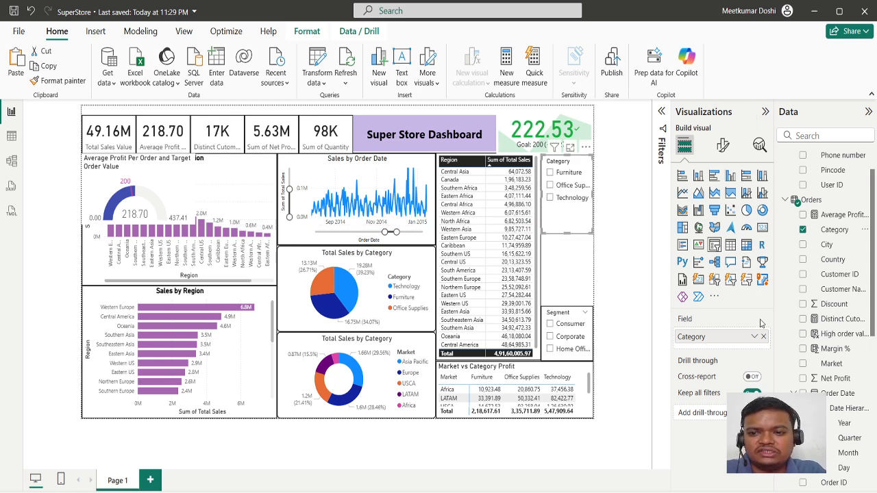
# Change the Category slicer's style to Tile and stretch it down to the Segment slicer so all three tiles fit
pyautogui.click(723, 145)
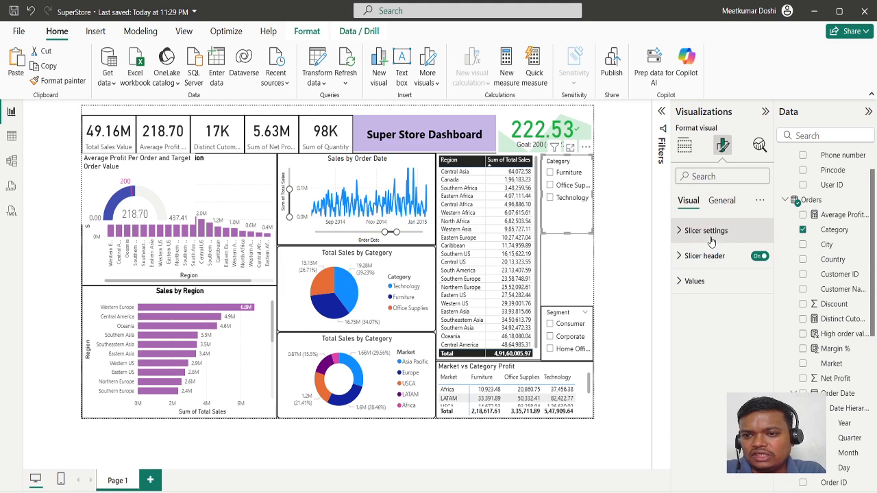
pyautogui.click(706, 230)
pyautogui.click(721, 292)
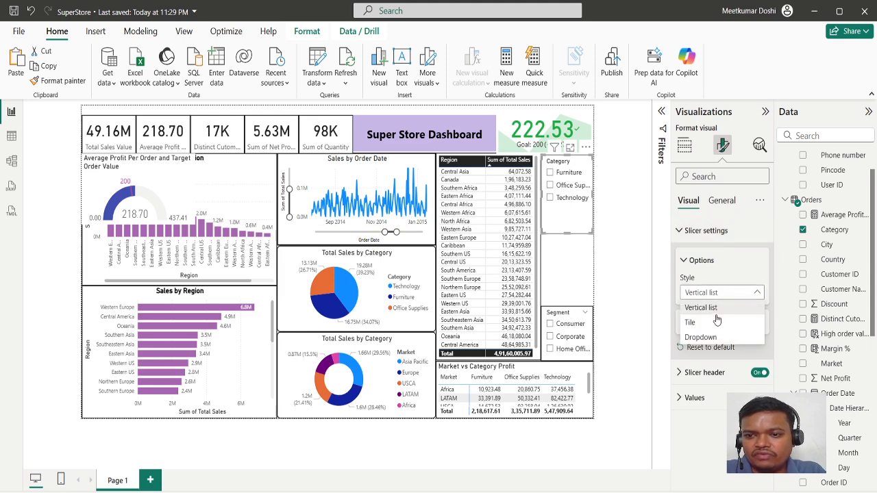
pyautogui.click(714, 322)
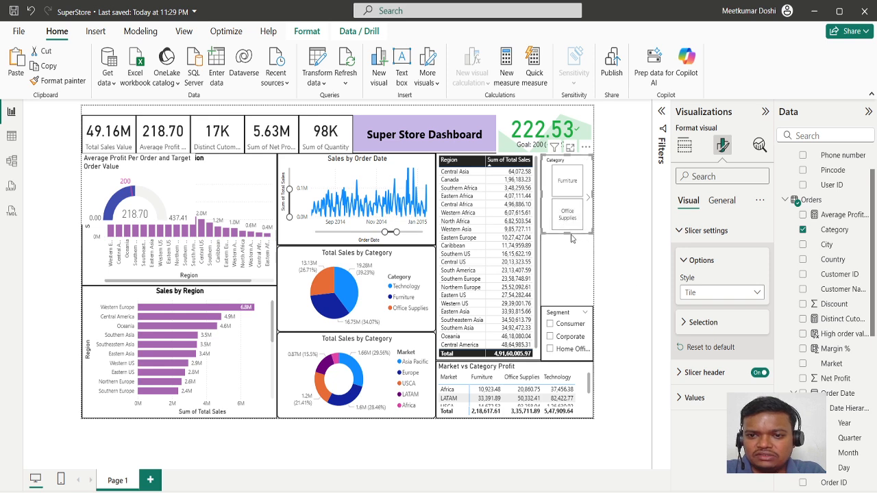
pyautogui.moveTo(568, 235); pyautogui.dragTo(569, 279)
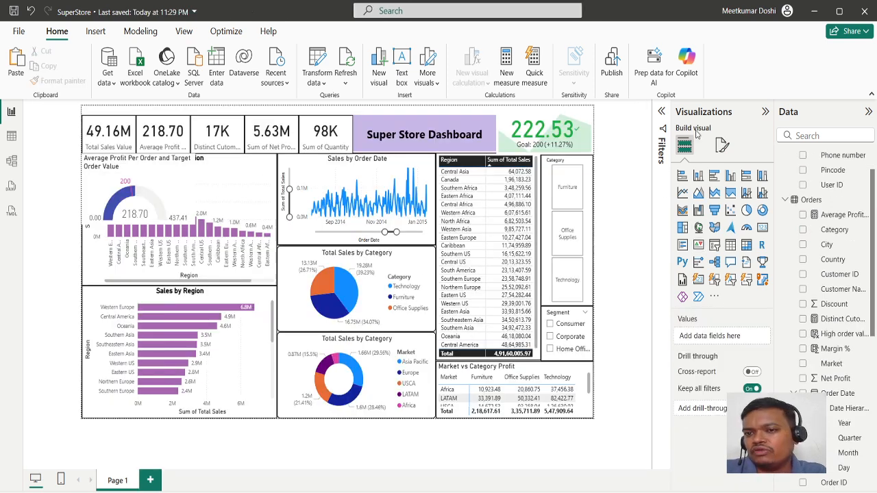
pyautogui.click(720, 153)
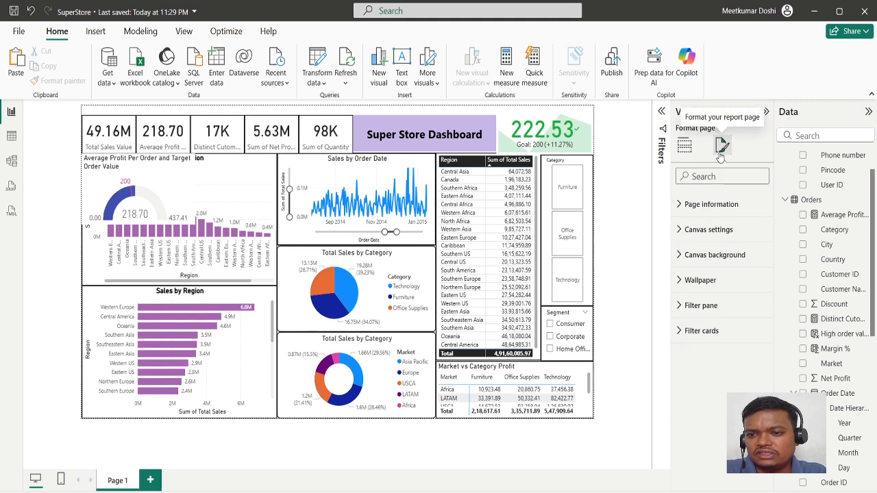
pyautogui.click(692, 233)
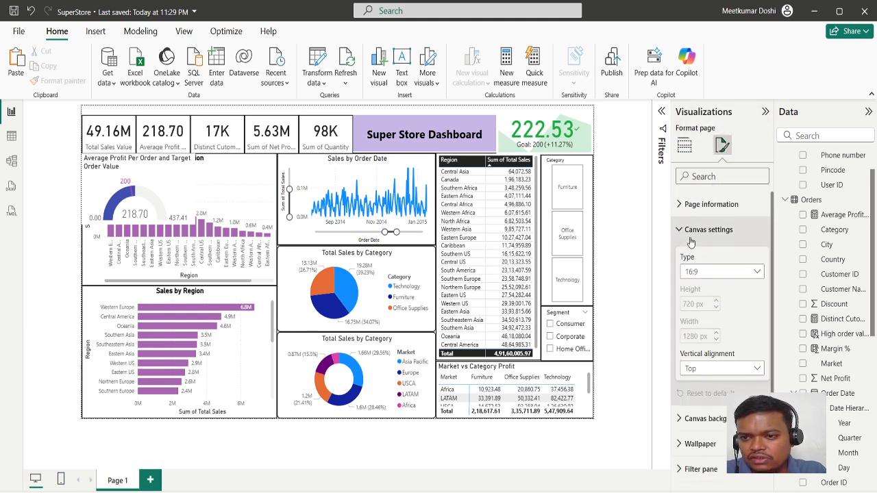
pyautogui.click(691, 239)
pyautogui.click(695, 204)
pyautogui.click(694, 204)
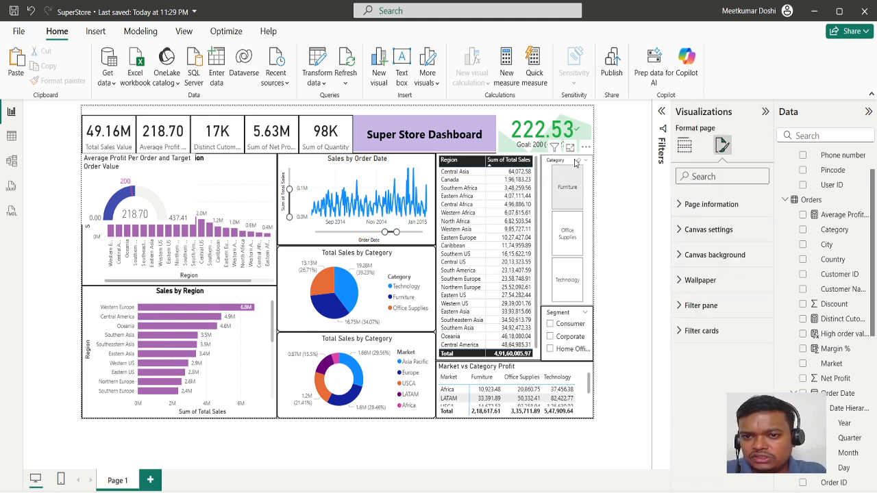
# Try a light orange background on the whole Category slicer and undo it
pyautogui.click(546, 205)
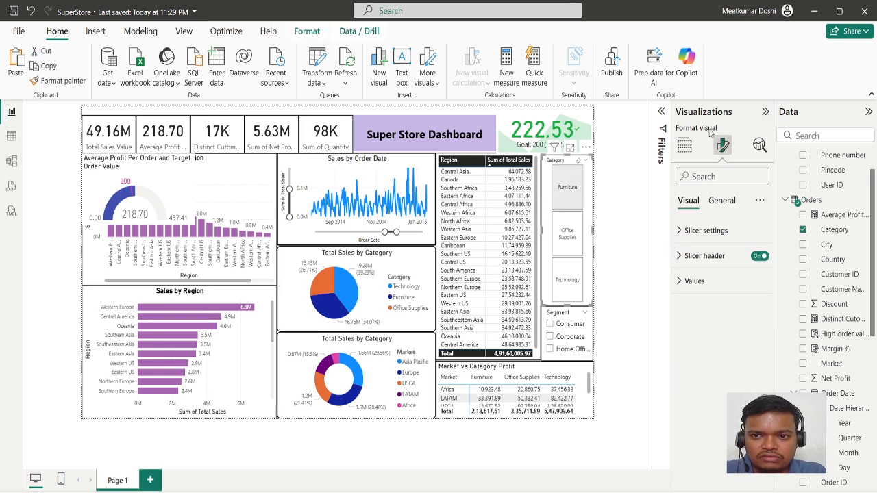
pyautogui.click(723, 201)
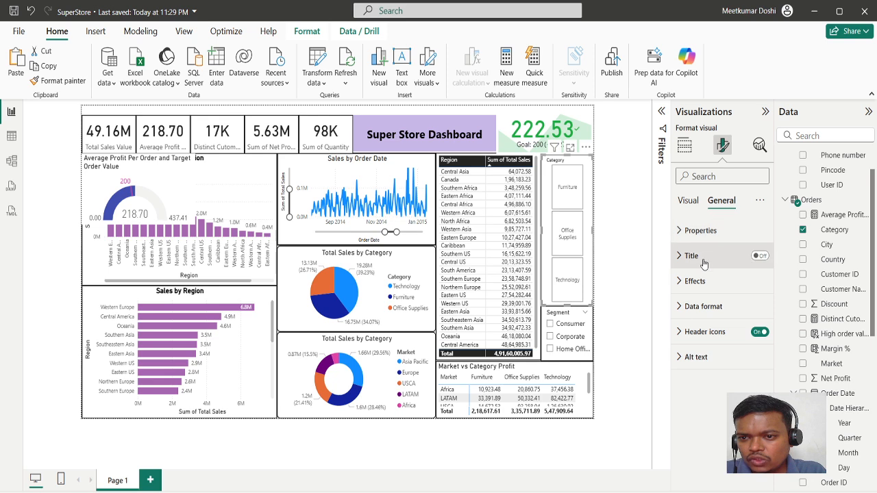
pyautogui.click(696, 282)
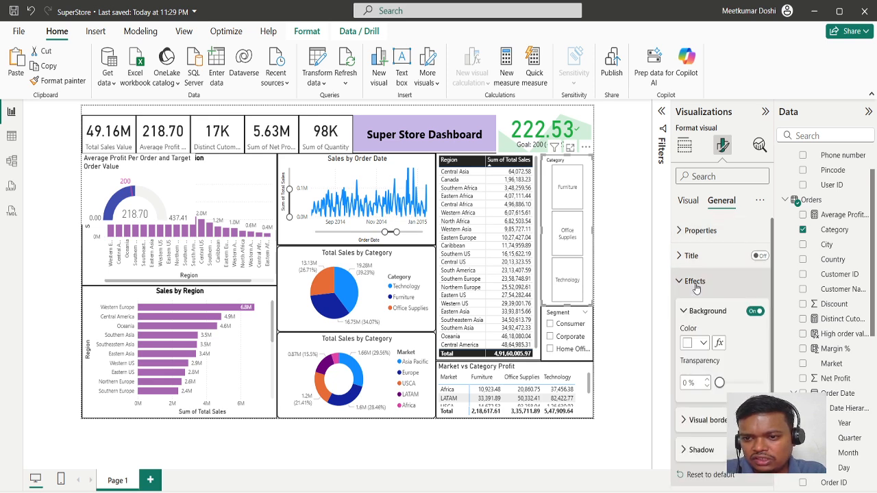
pyautogui.click(702, 344)
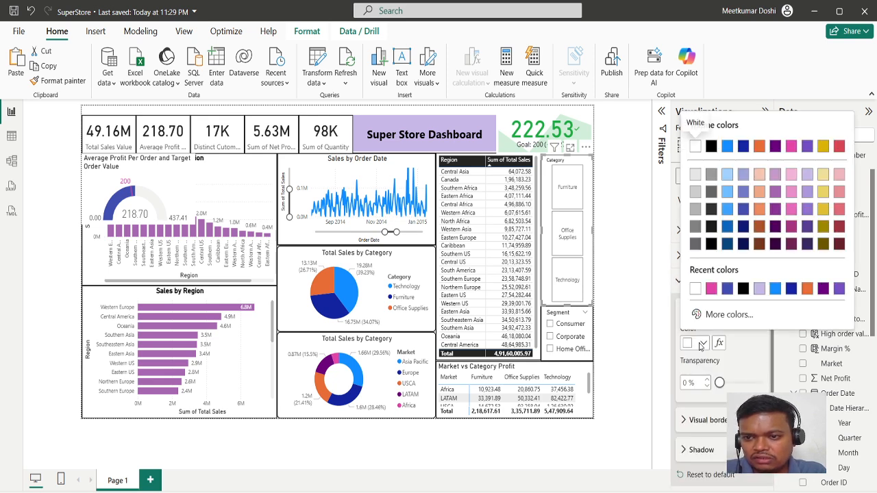
pyautogui.click(759, 176)
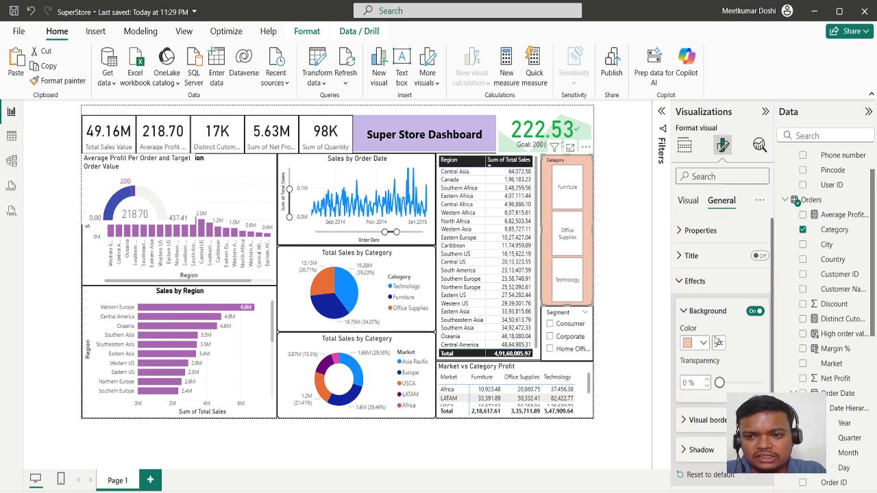
pyautogui.hotkey('ctrl', 'z')
# Examine the Category slicer's effects, properties and selection settings for a way to colour only the tiles
pyautogui.scroll(-1, 723, 386)
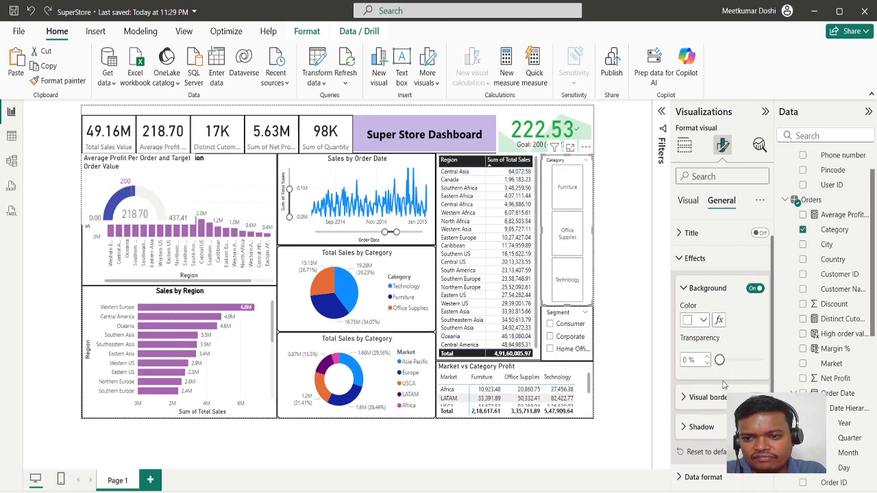
pyautogui.scroll(-2, 696, 411)
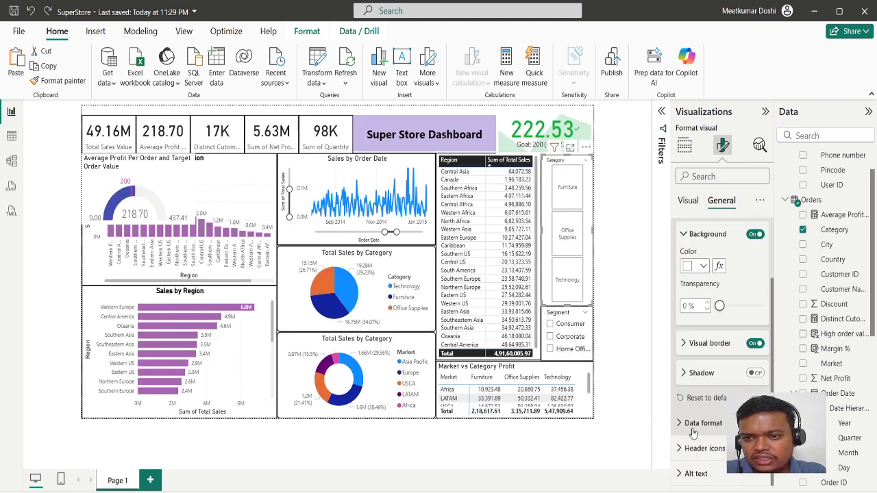
pyautogui.scroll(3, 692, 308)
pyautogui.click(690, 230)
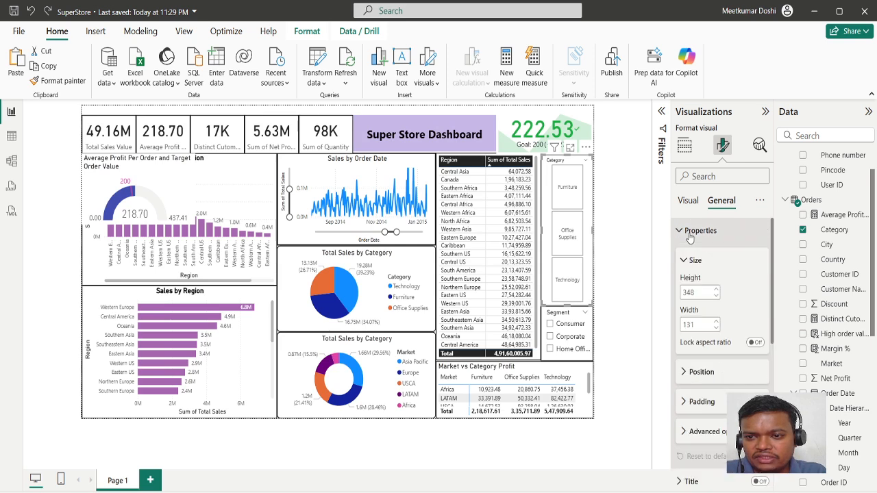
pyautogui.scroll(-1, 703, 325)
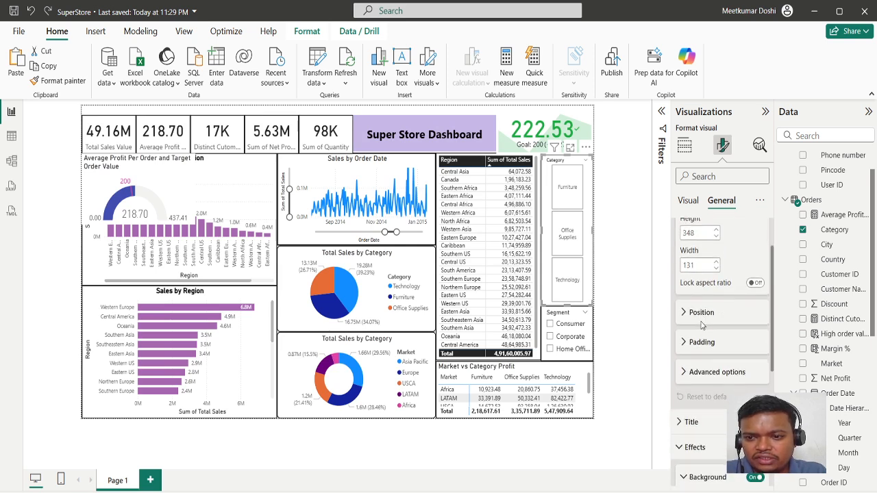
pyautogui.scroll(1, 716, 264)
pyautogui.click(689, 200)
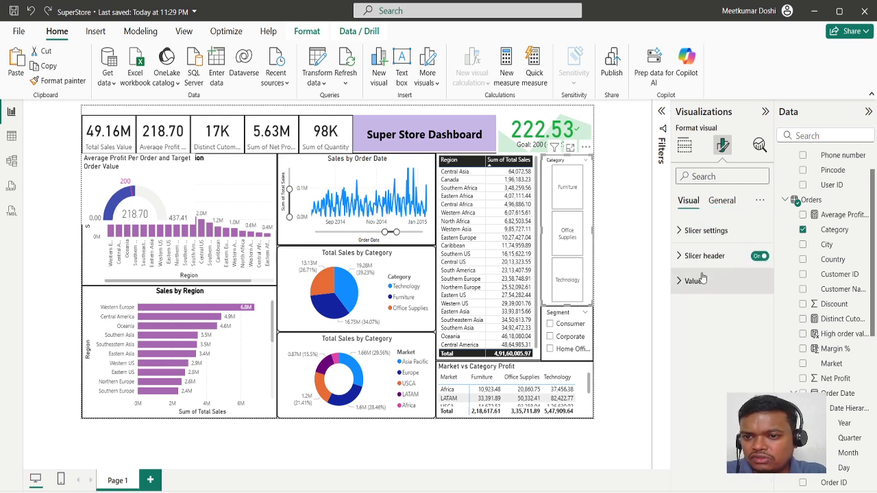
pyautogui.click(704, 230)
pyautogui.click(695, 323)
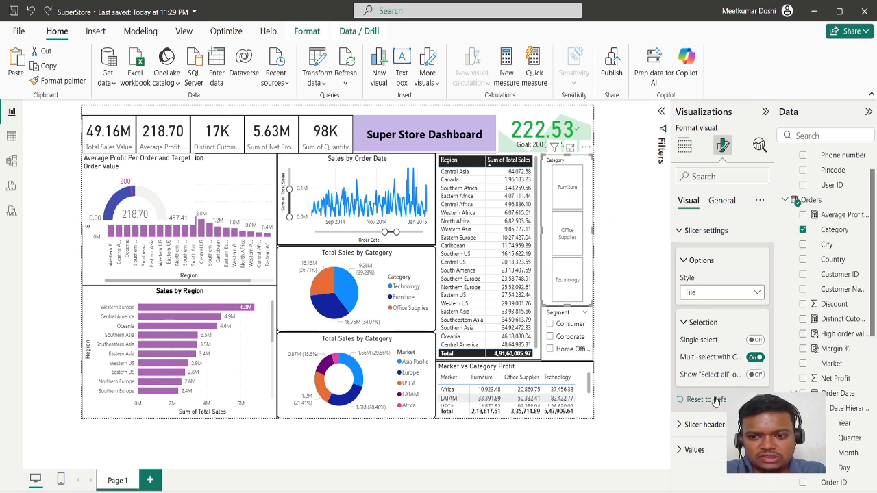
# Set the background colour of the Category slicer's value tiles to light orange
pyautogui.click(685, 450)
pyautogui.scroll(-3, 685, 449)
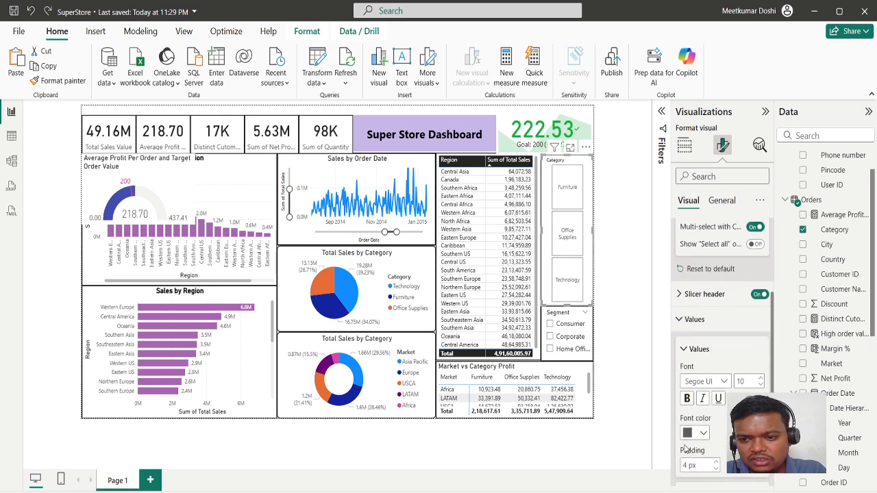
pyautogui.click(695, 379)
pyautogui.click(698, 403)
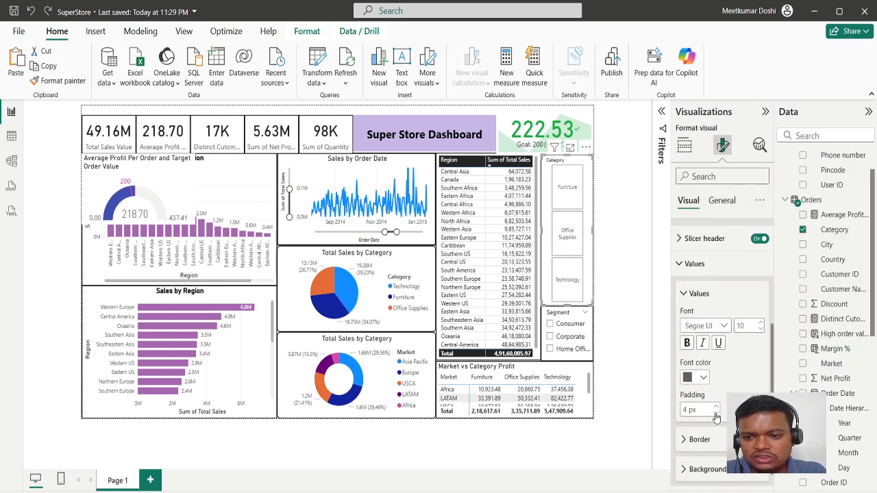
pyautogui.scroll(-1, 712, 415)
pyautogui.click(693, 449)
pyautogui.scroll(-1, 691, 450)
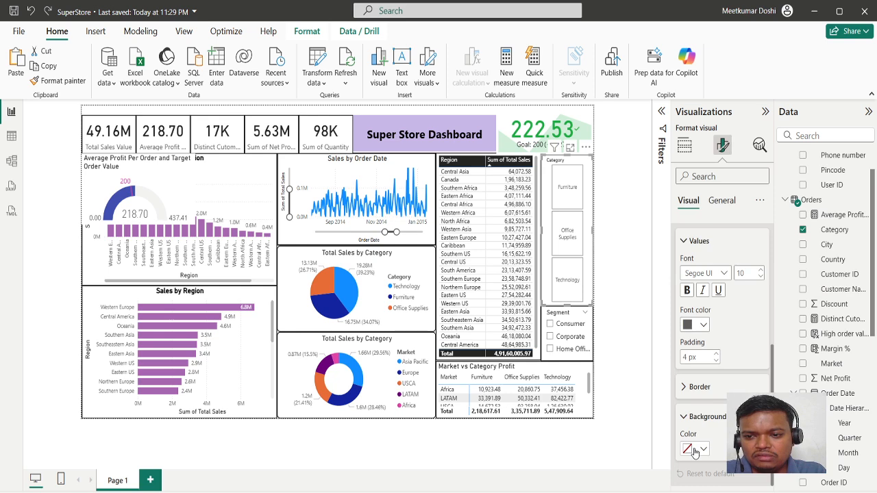
pyautogui.click(695, 451)
pyautogui.click(760, 280)
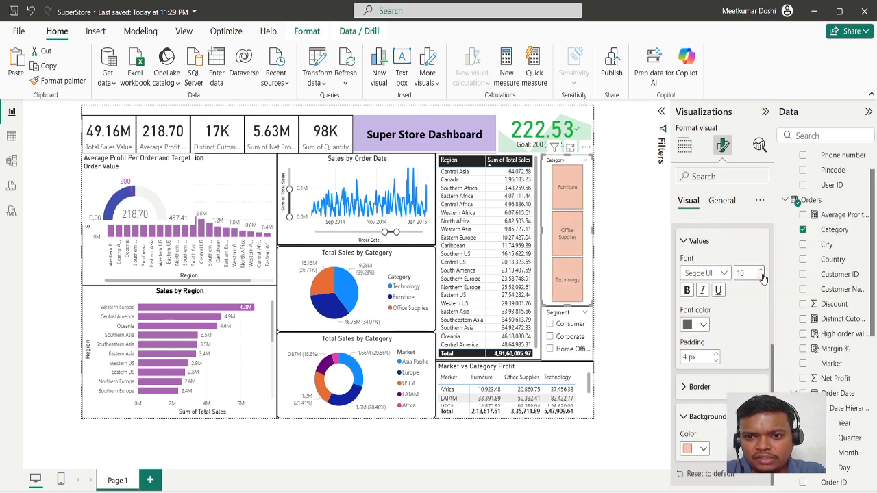
pyautogui.click(597, 214)
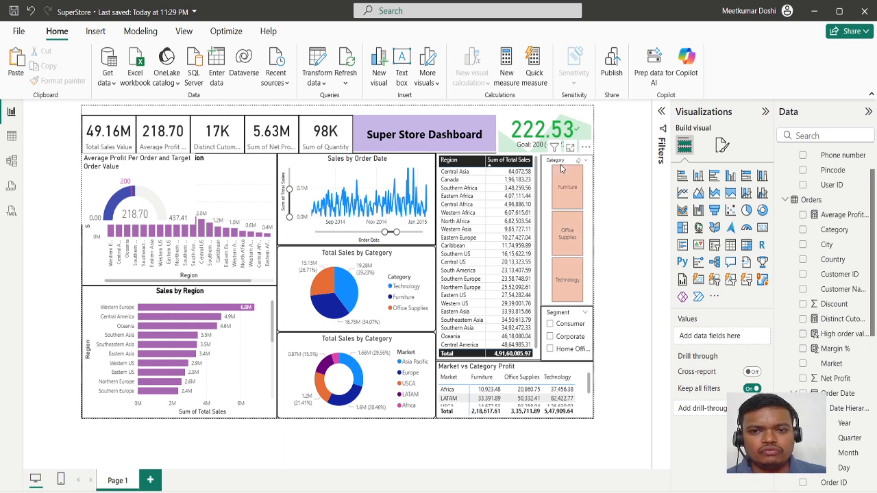
# Filter the dashboard to the Consumer segment and Furniture category, moving the gauge onto the lower part of the horizontal Sales by Region chart
pyautogui.click(551, 326)
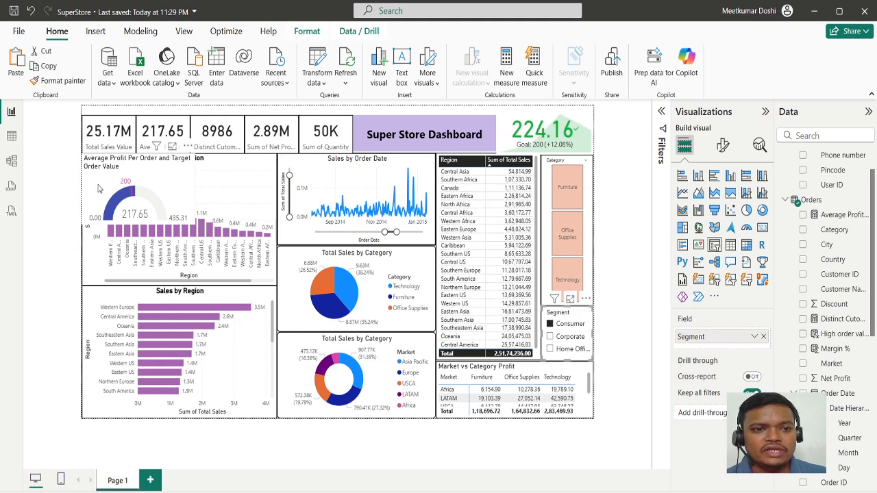
pyautogui.moveTo(192, 268); pyautogui.dragTo(68, 442)
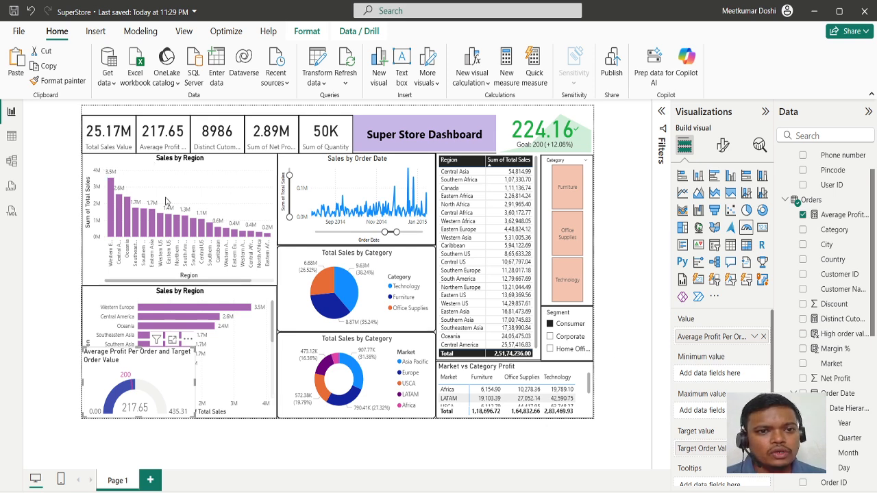
pyautogui.click(570, 196)
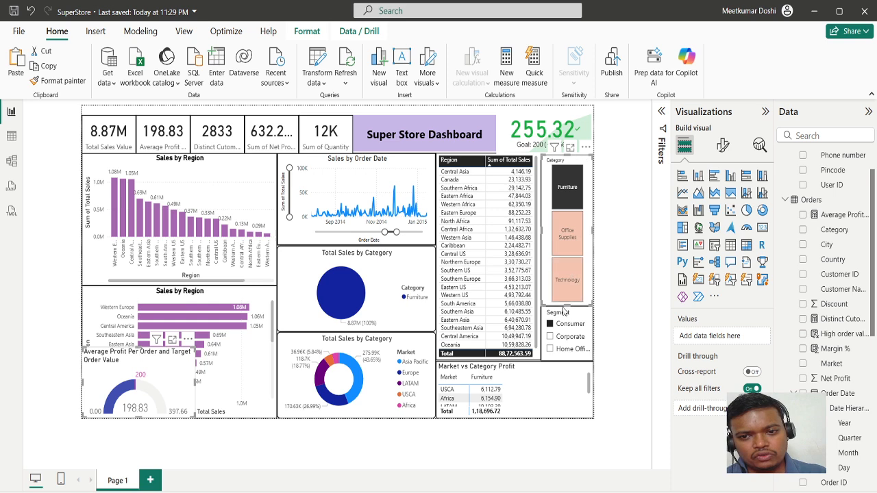
# Add the Corporate segment to the Segment filter and sort the Region table by Sum of Total Sales in descending order
pyautogui.click(550, 338)
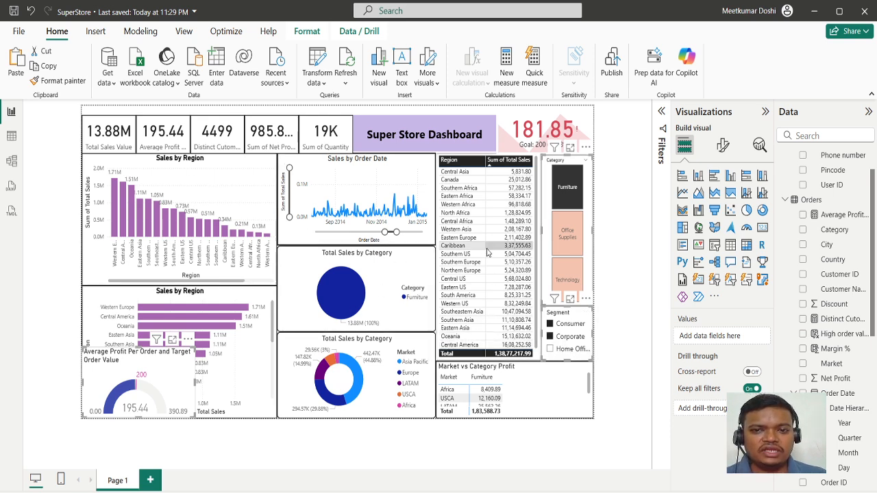
pyautogui.click(511, 165)
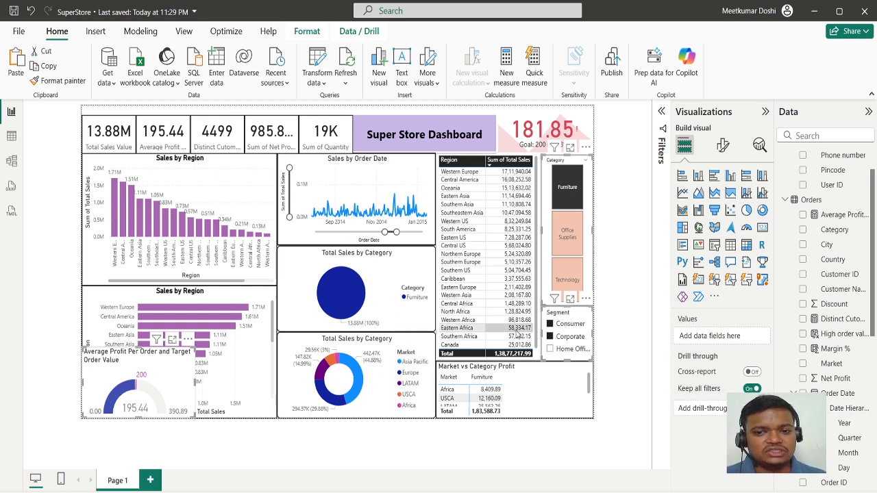
# Select the Consumer, Corporate and Home Office segments and add Office Supplies and Technology to the Category selection
pyautogui.click(585, 300)
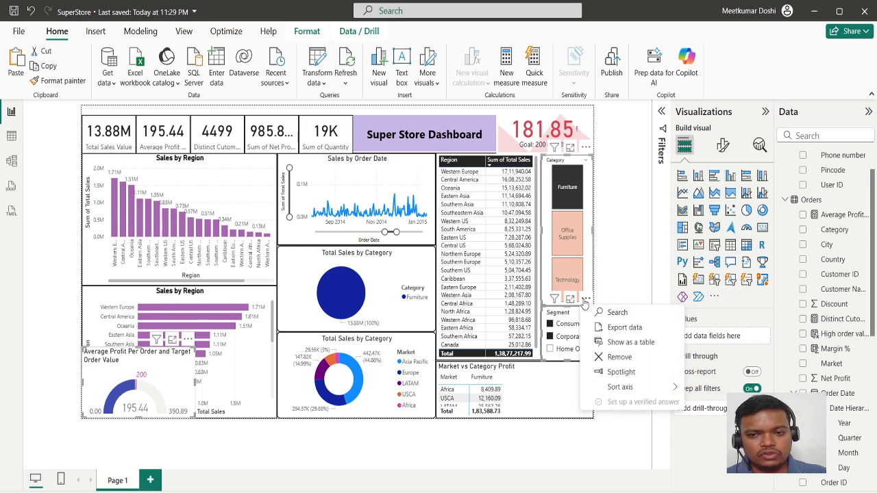
pyautogui.click(551, 353)
pyautogui.click(550, 350)
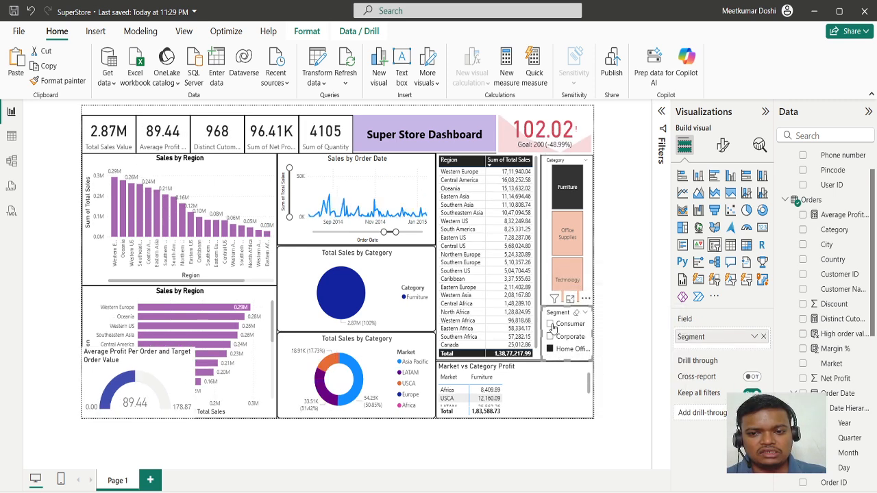
pyautogui.click(552, 324)
pyautogui.click(551, 337)
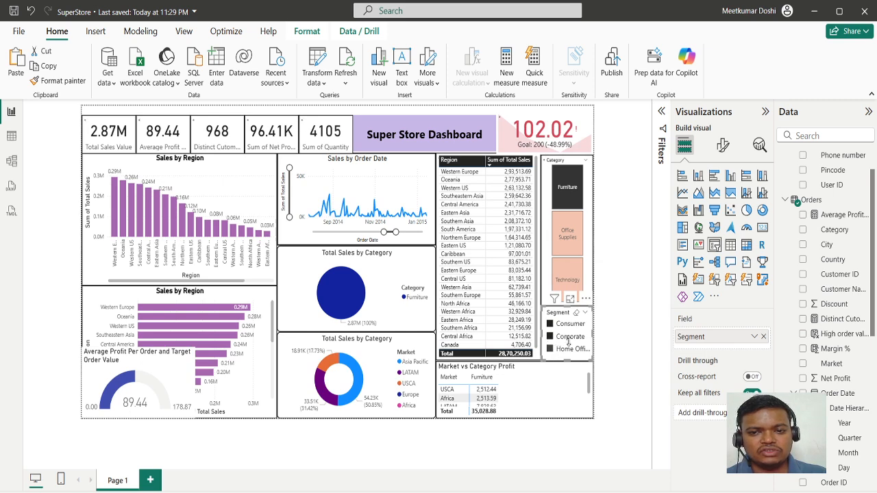
pyautogui.click(578, 241)
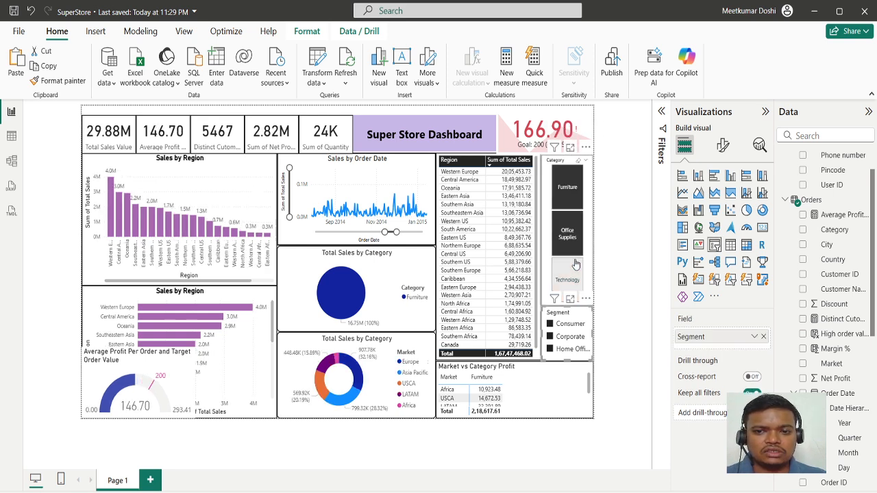
pyautogui.click(574, 269)
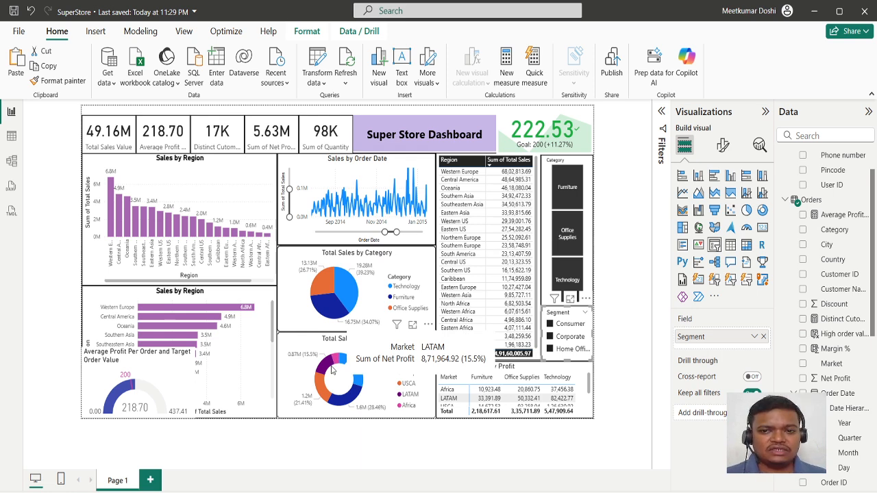
# Set BGImage.jpg from the Raw files folder as the report page's canvas background image
pyautogui.click(621, 251)
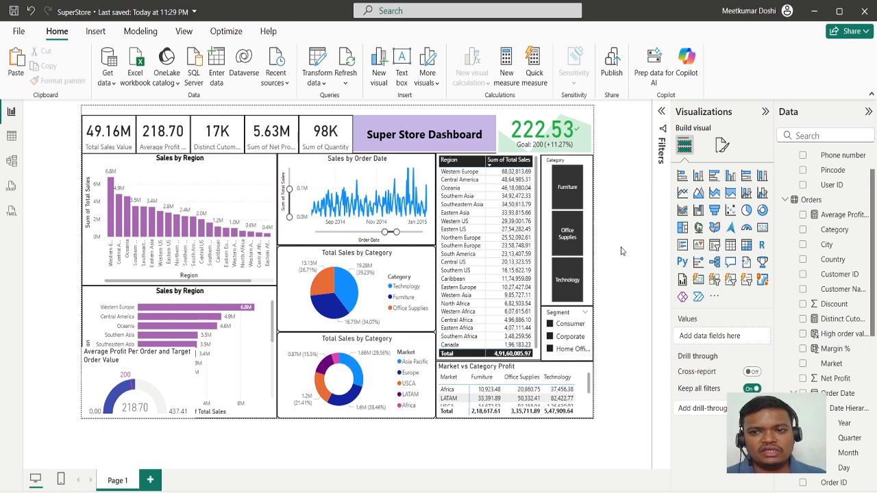
pyautogui.click(722, 144)
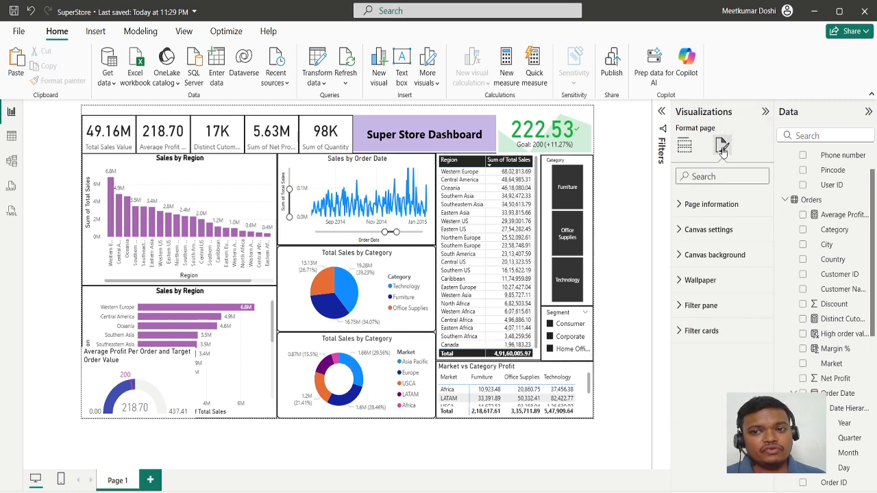
pyautogui.click(682, 255)
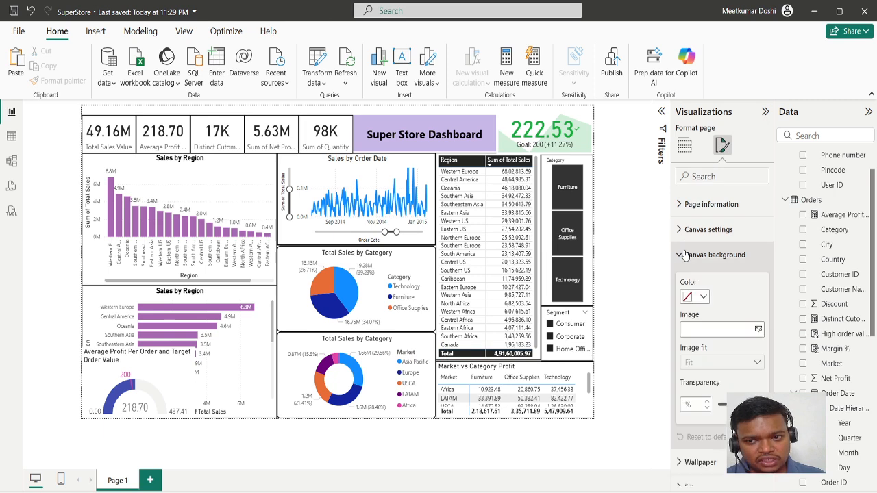
pyautogui.click(746, 333)
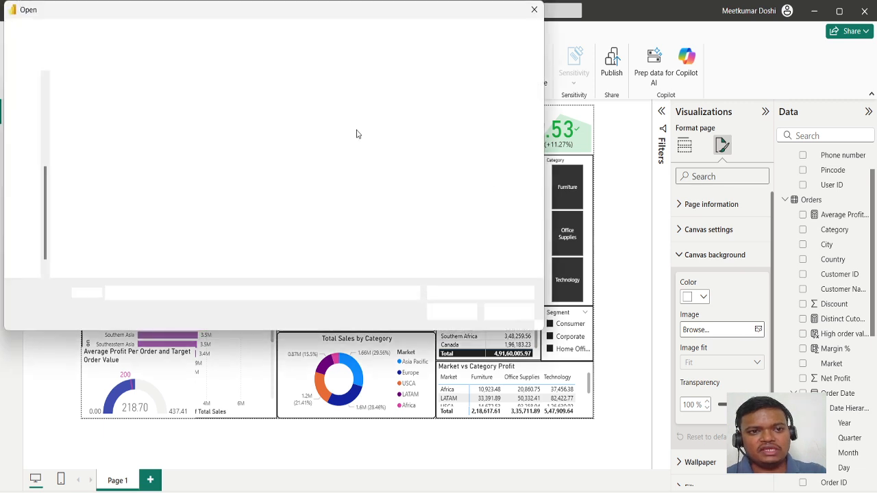
pyautogui.click(177, 113)
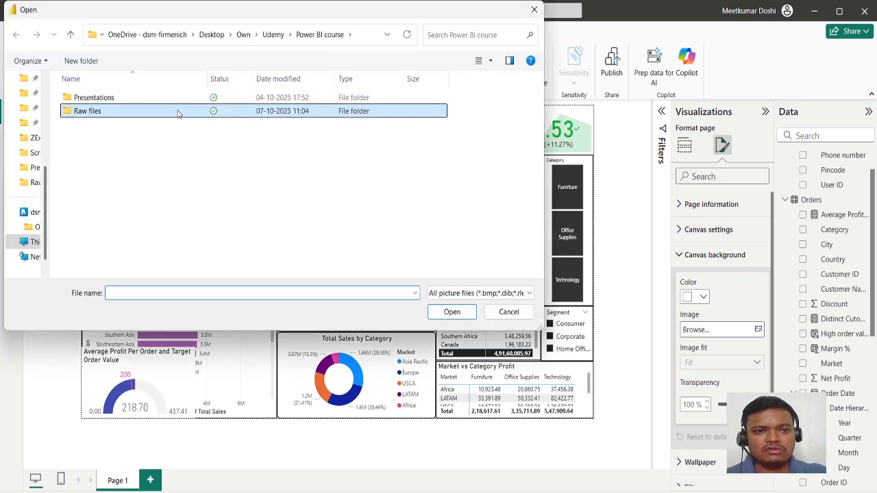
pyautogui.doubleClick(177, 114)
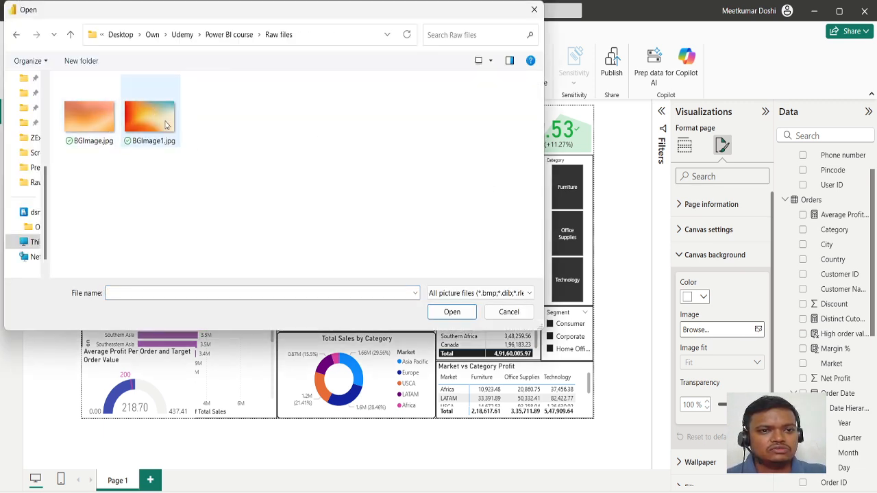
pyautogui.doubleClick(113, 119)
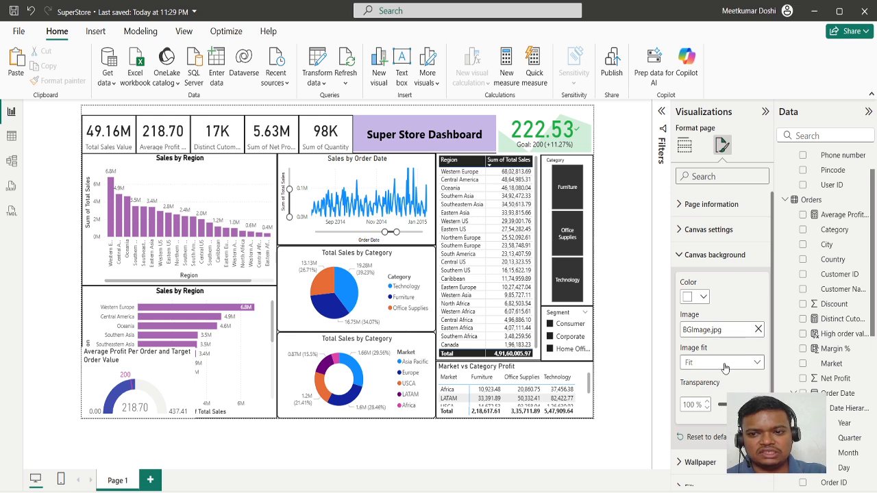
# Set the canvas background's image fit to Fill and its transparency to 36%
pyautogui.scroll(-1, 721, 388)
pyautogui.click(736, 324)
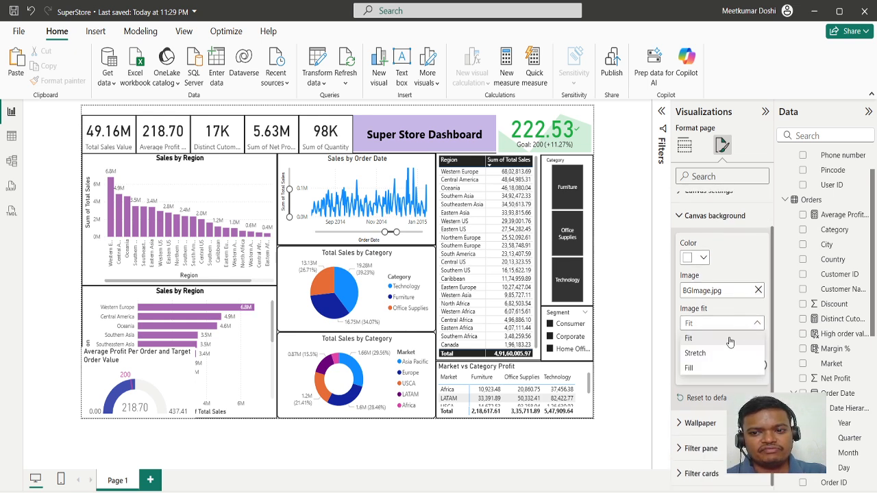
pyautogui.click(714, 368)
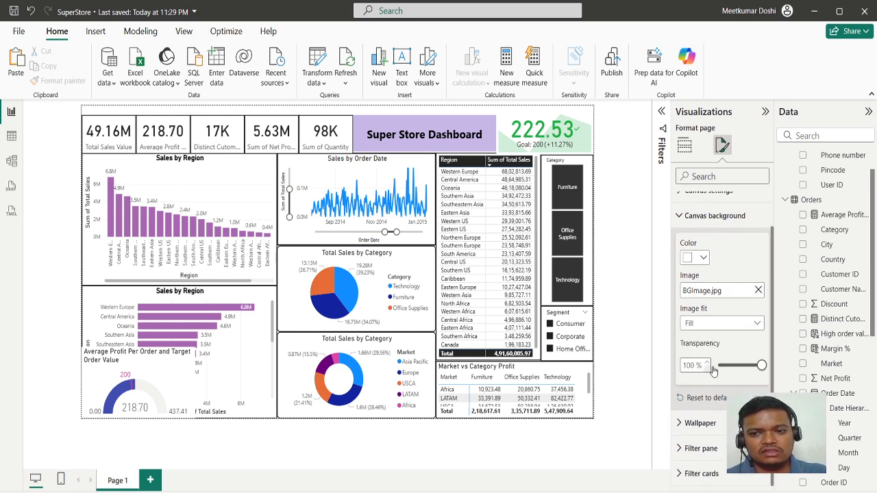
pyautogui.moveTo(761, 365); pyautogui.dragTo(733, 366)
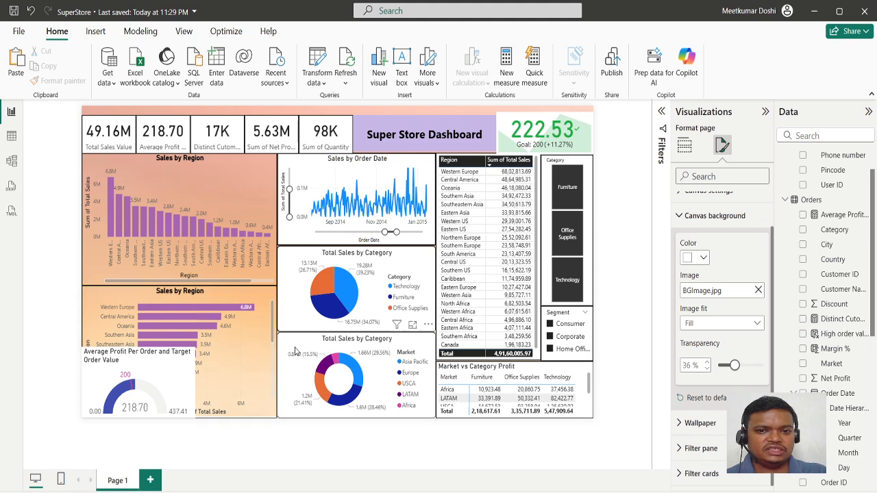
pyautogui.click(371, 459)
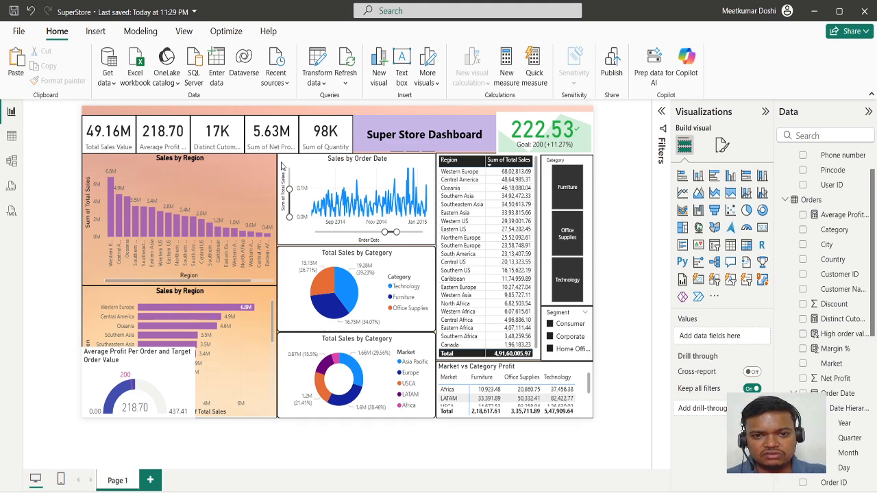
# Try BGImage1.jpg as the plot area background of the Sales by Order Date line chart and undo it
pyautogui.click(282, 166)
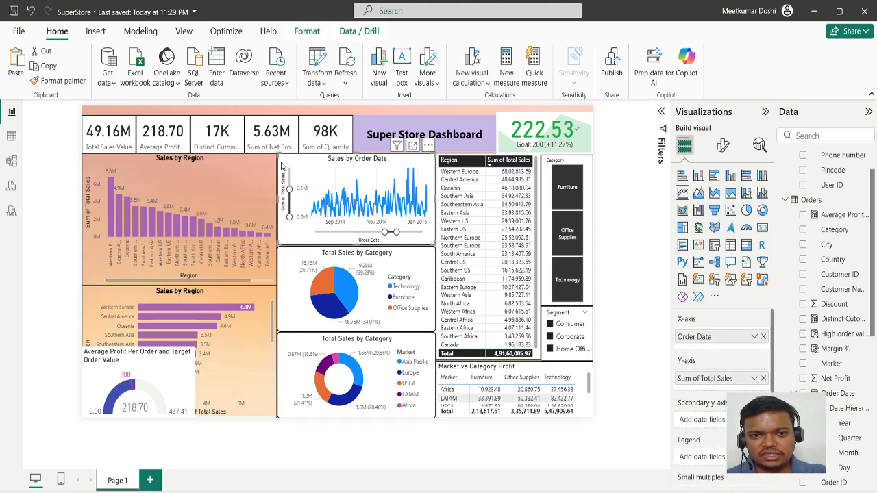
pyautogui.click(722, 148)
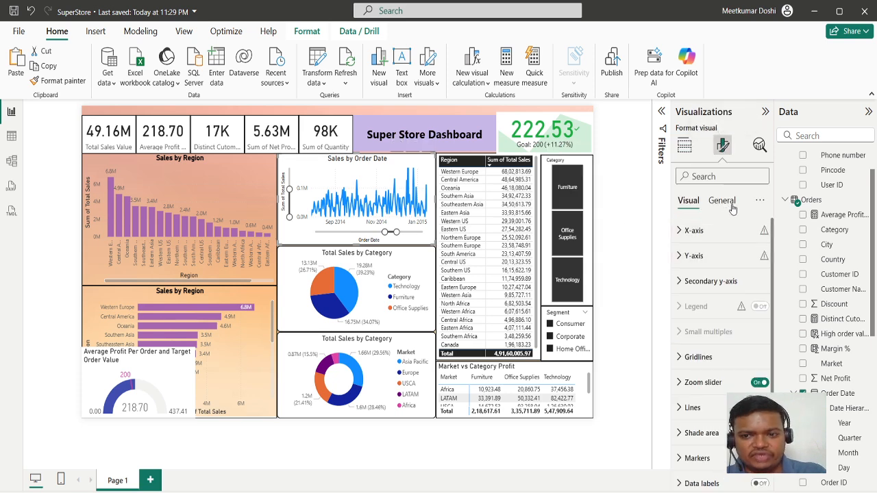
pyautogui.scroll(-2, 716, 274)
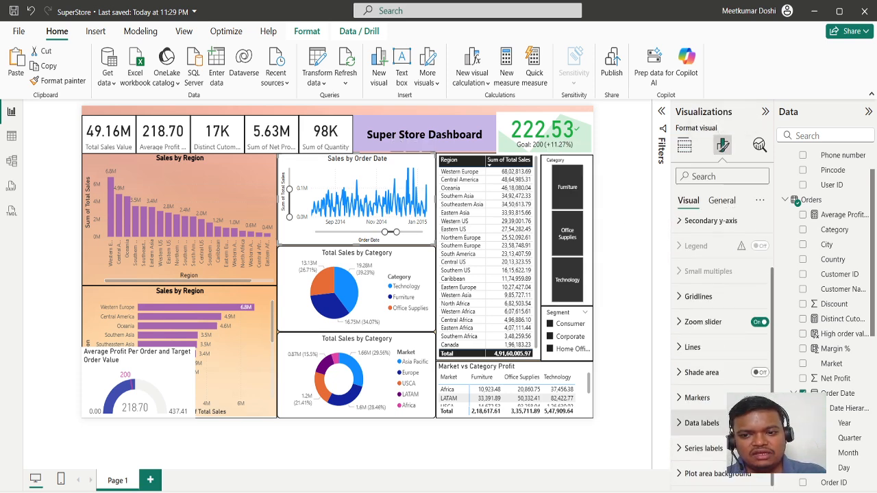
pyautogui.click(712, 474)
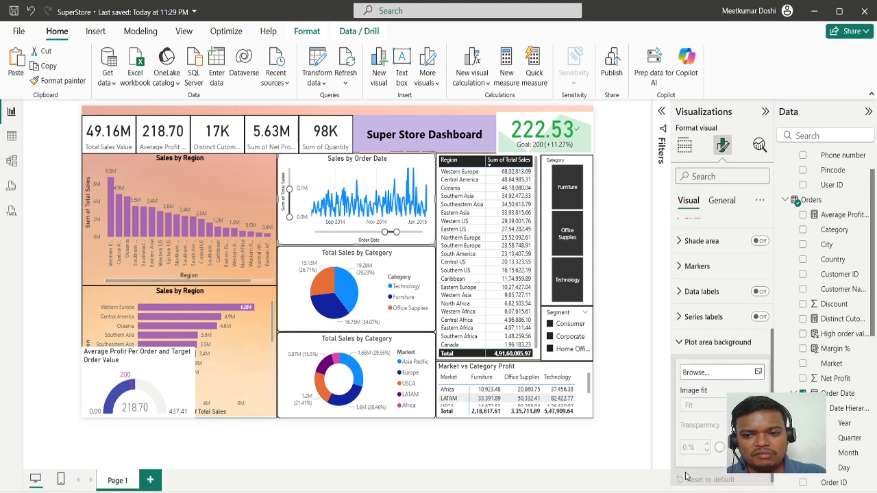
pyautogui.click(712, 368)
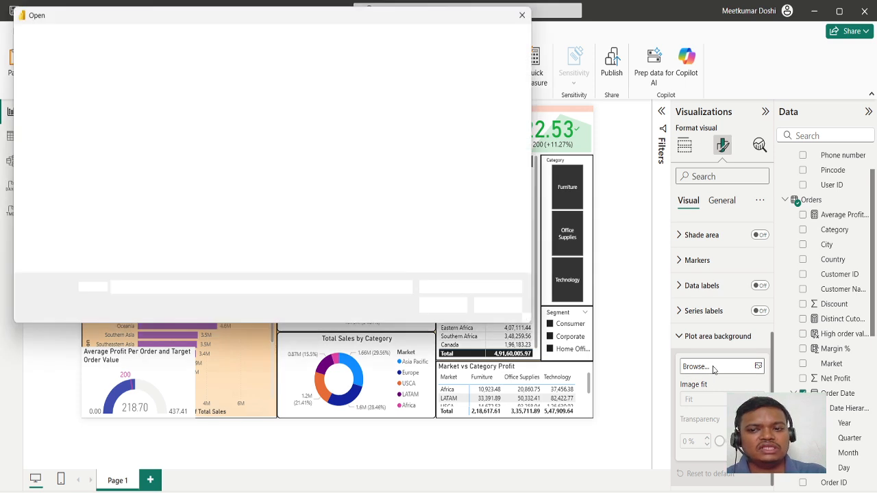
pyautogui.doubleClick(133, 122)
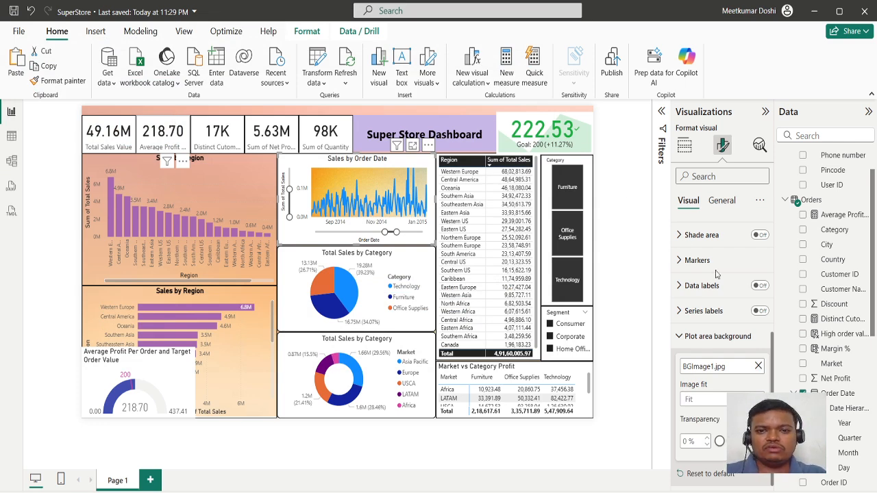
pyautogui.hotkey('ctrl', 'z')
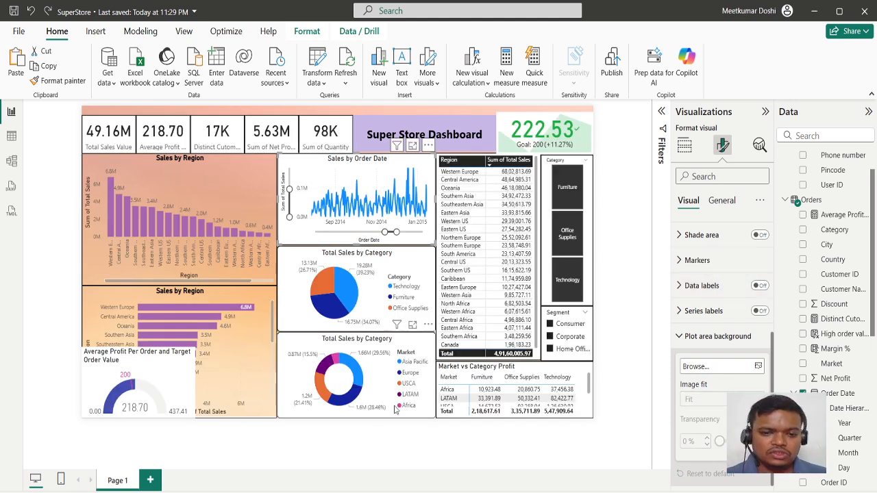
pyautogui.click(348, 490)
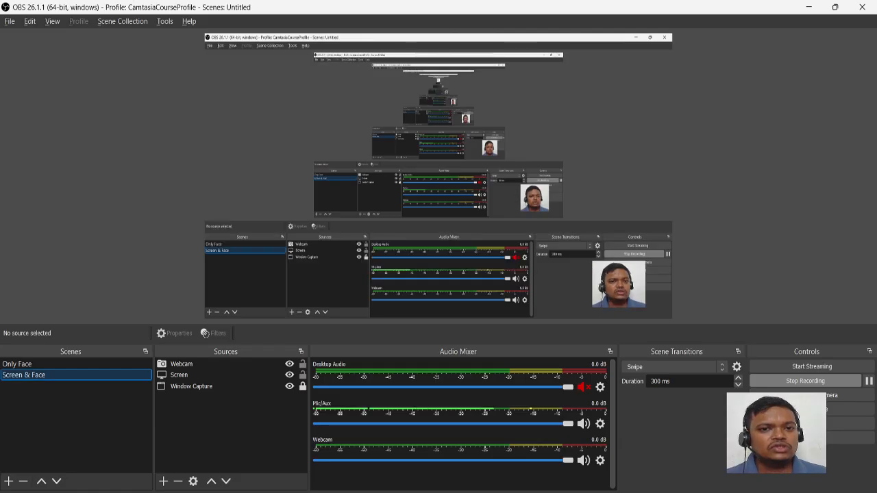